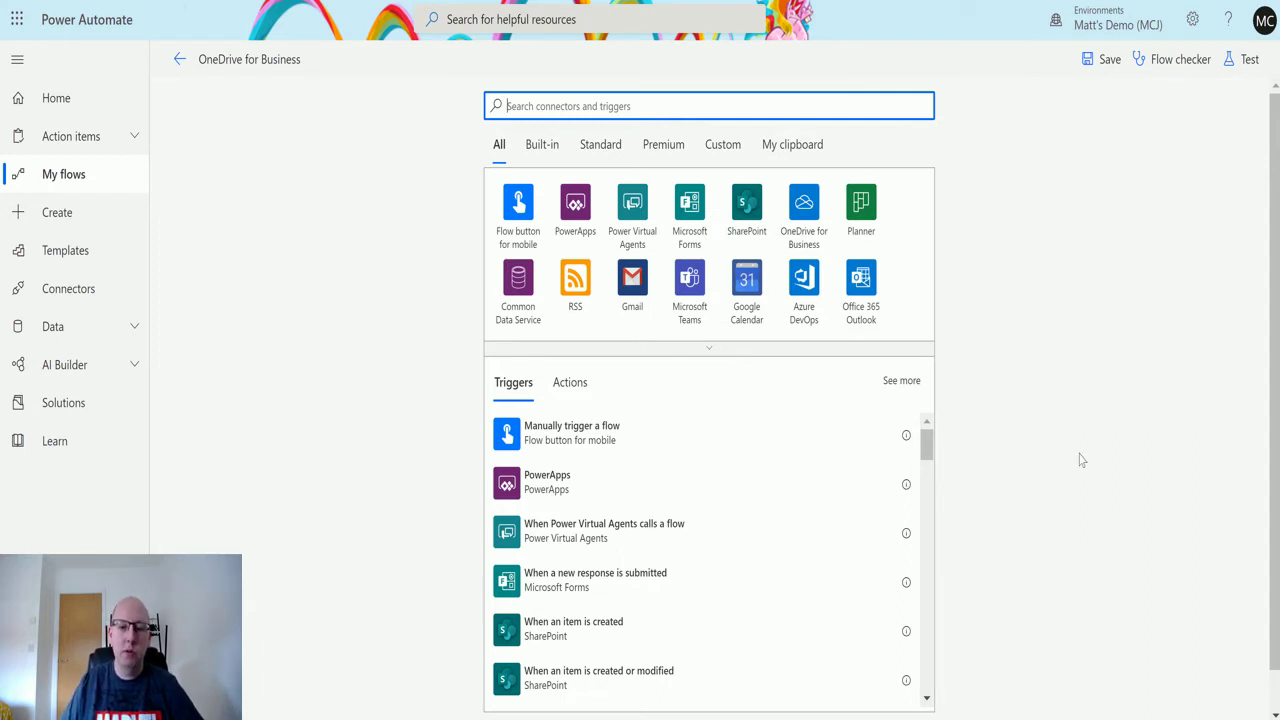
Add the OneDrive for Business trigger "When a file is created (properties only)" on the /PowerAutomate folder and show its advanced options.
{"action": "left_click", "coordinate": [806, 212]}
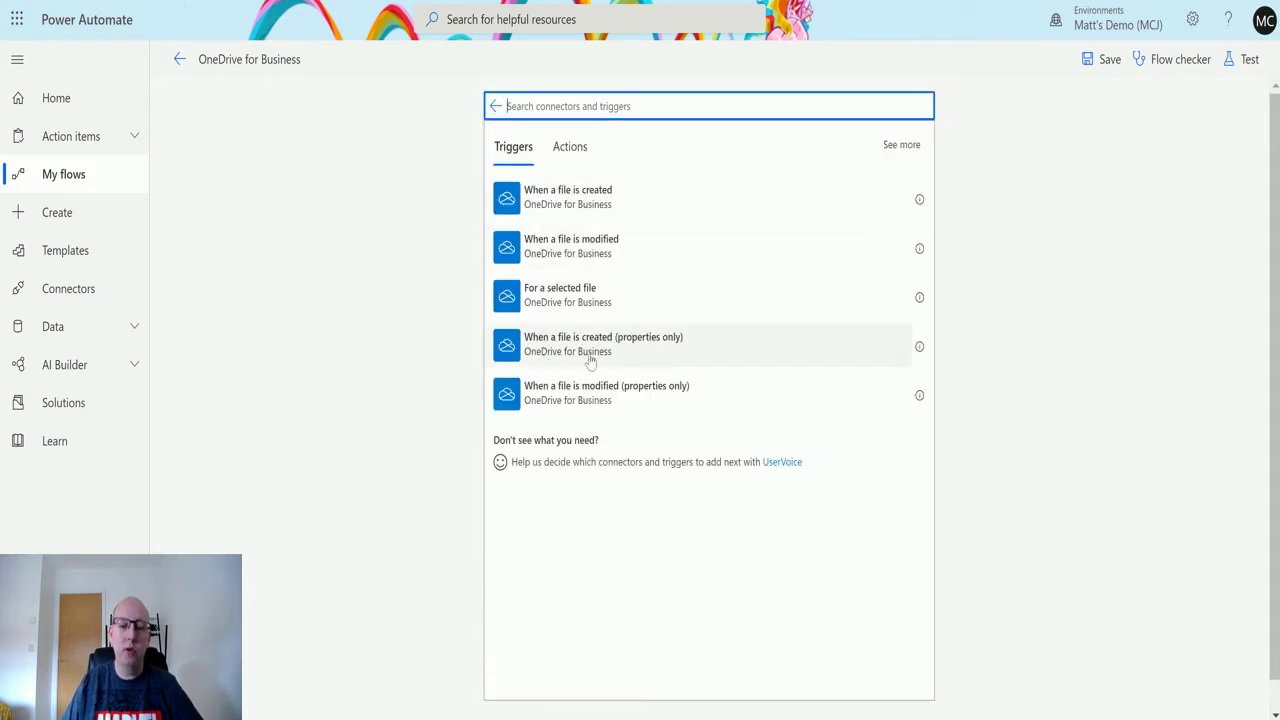
{"action": "left_click", "coordinate": [631, 345]}
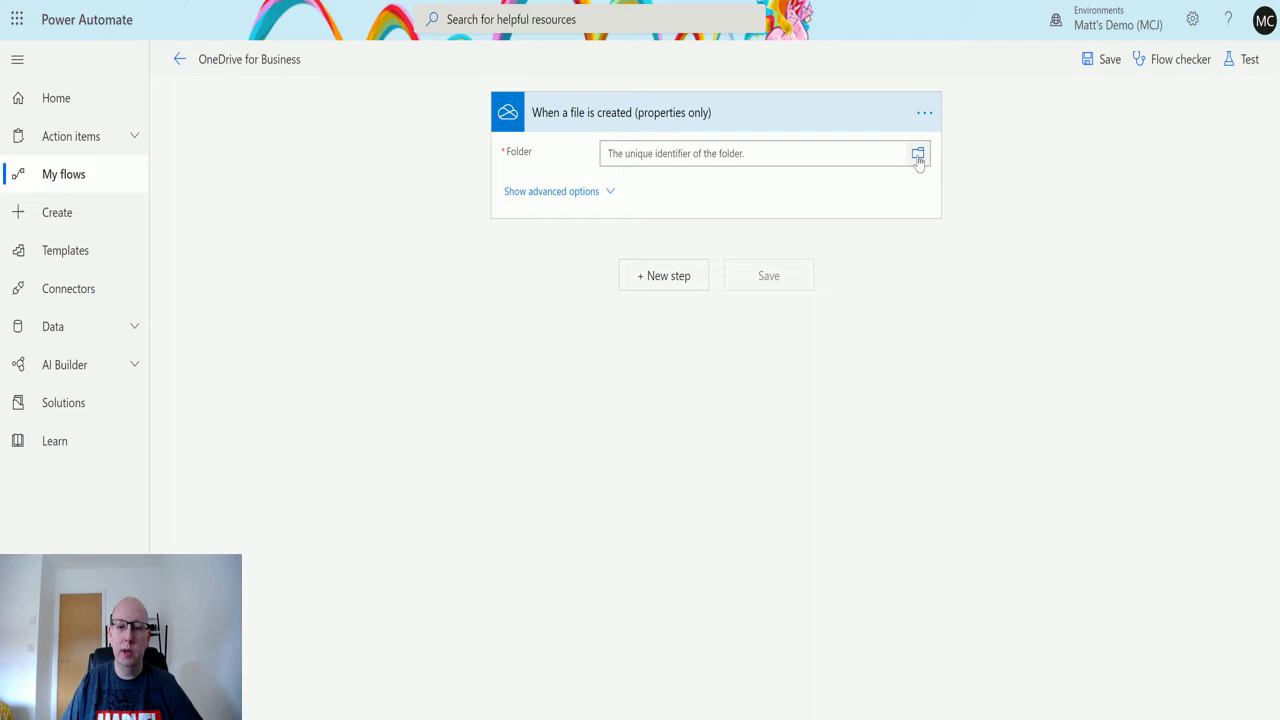
{"action": "left_click", "coordinate": [917, 155]}
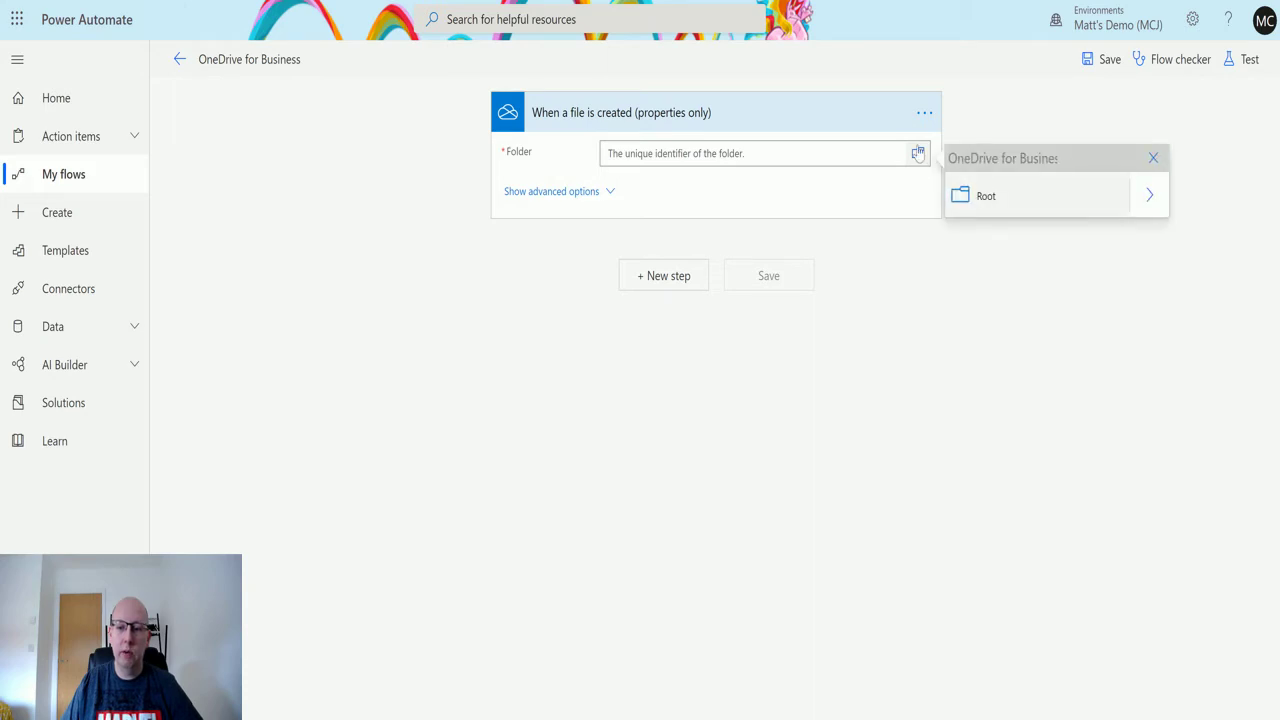
{"action": "left_click", "coordinate": [1150, 198]}
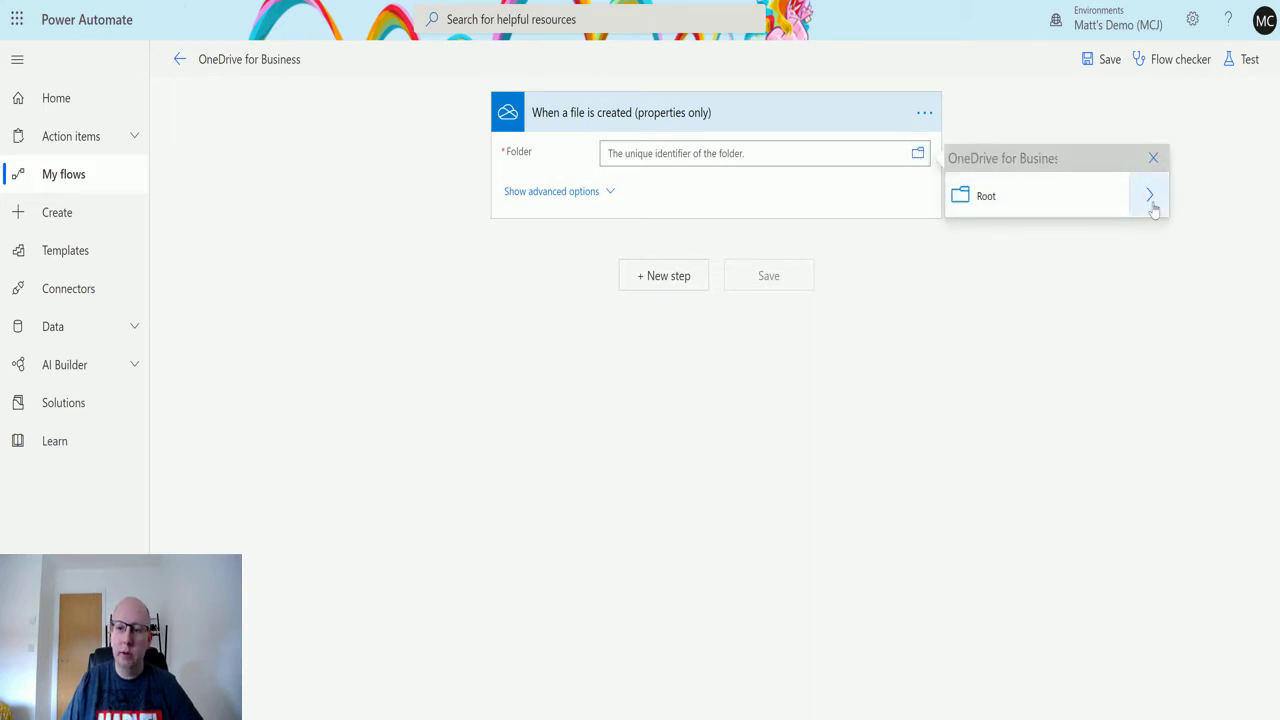
{"action": "scroll", "coordinate": [1052, 280], "scroll_direction": "down", "scroll_amount": 1}
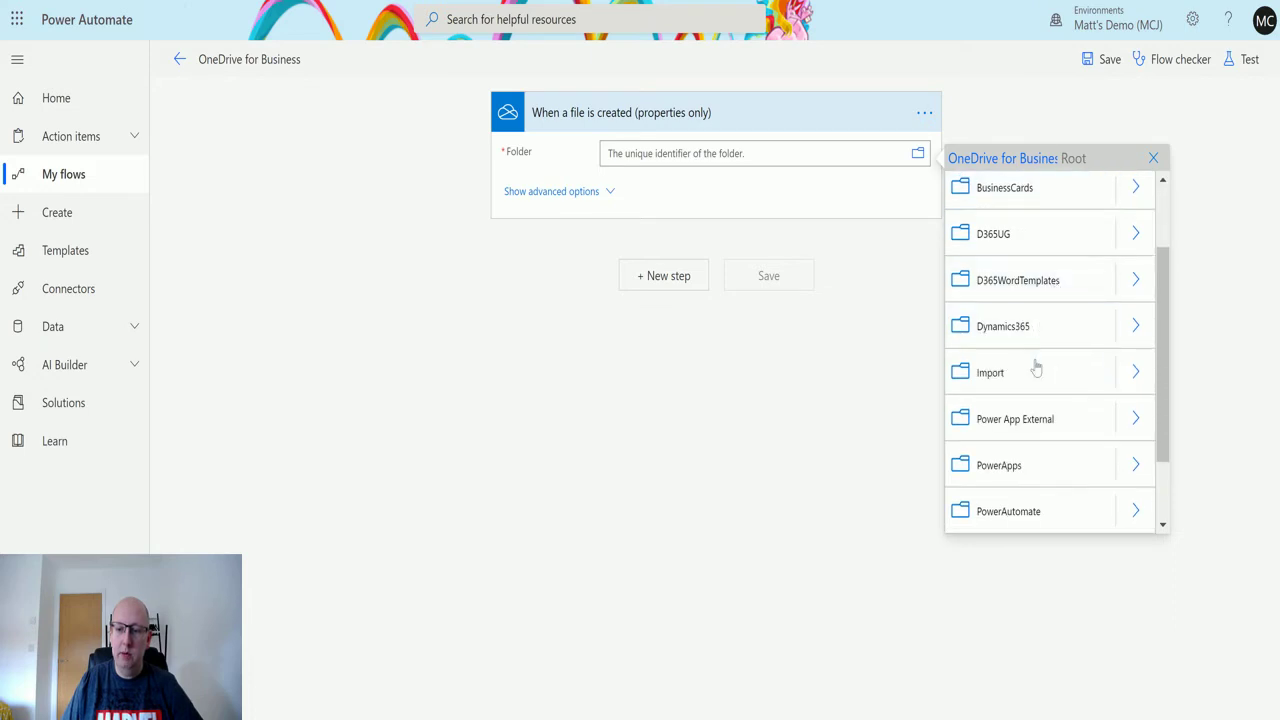
{"action": "scroll", "coordinate": [1029, 377], "scroll_direction": "down", "scroll_amount": 2}
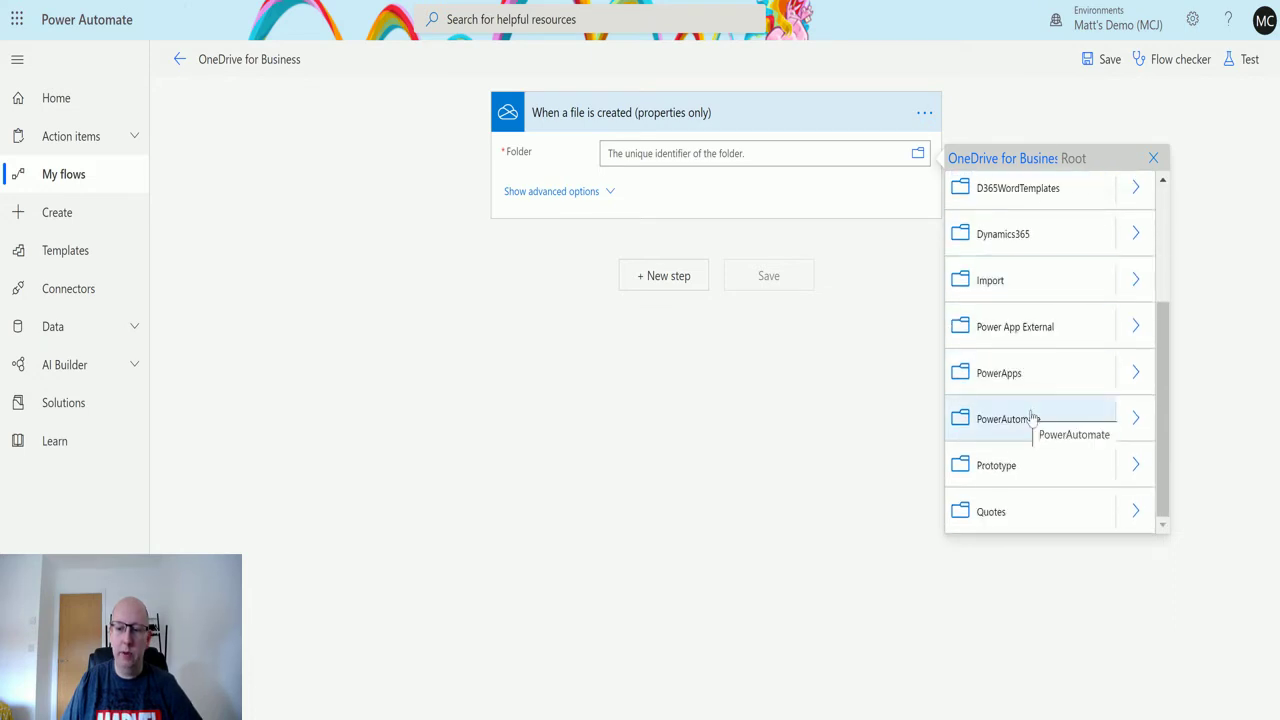
{"action": "left_click", "coordinate": [1030, 418]}
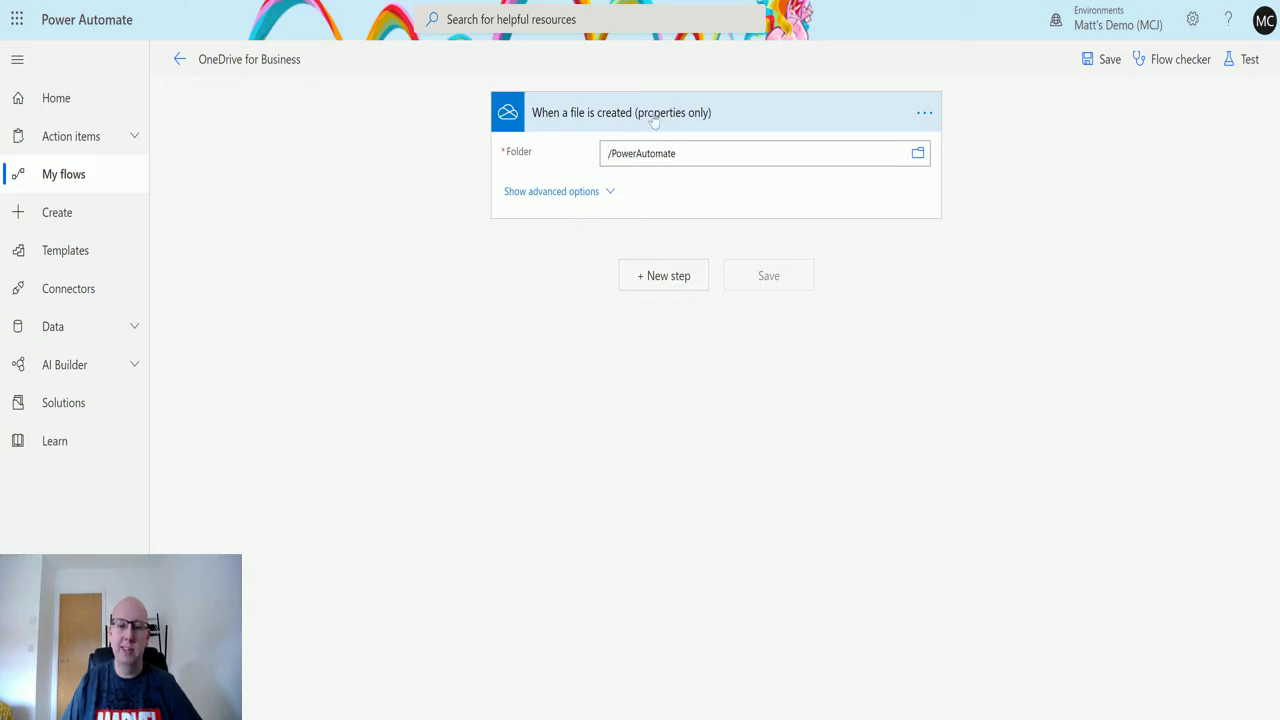
{"action": "left_click", "coordinate": [556, 193]}
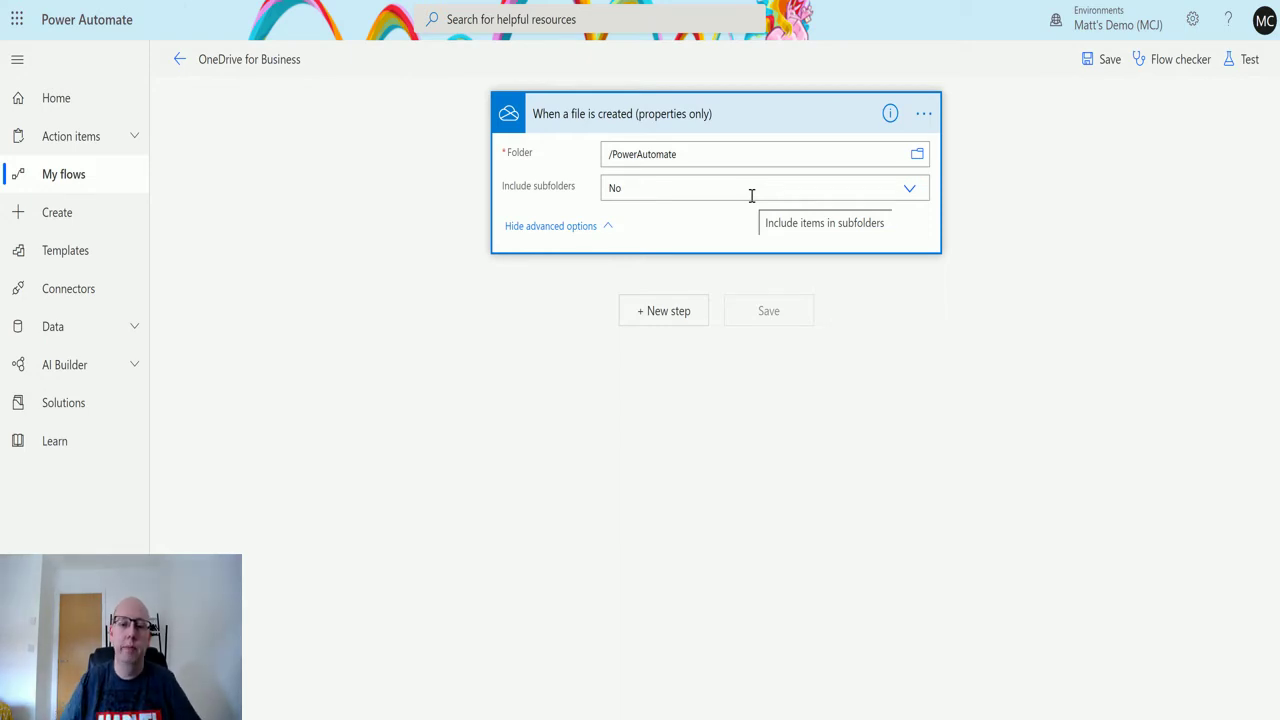
Add a Data Operation Compose action with the dynamic value "List of Files Last modified by" as its input.
{"action": "left_click", "coordinate": [664, 310]}
{"action": "type", "text": "Compose"}
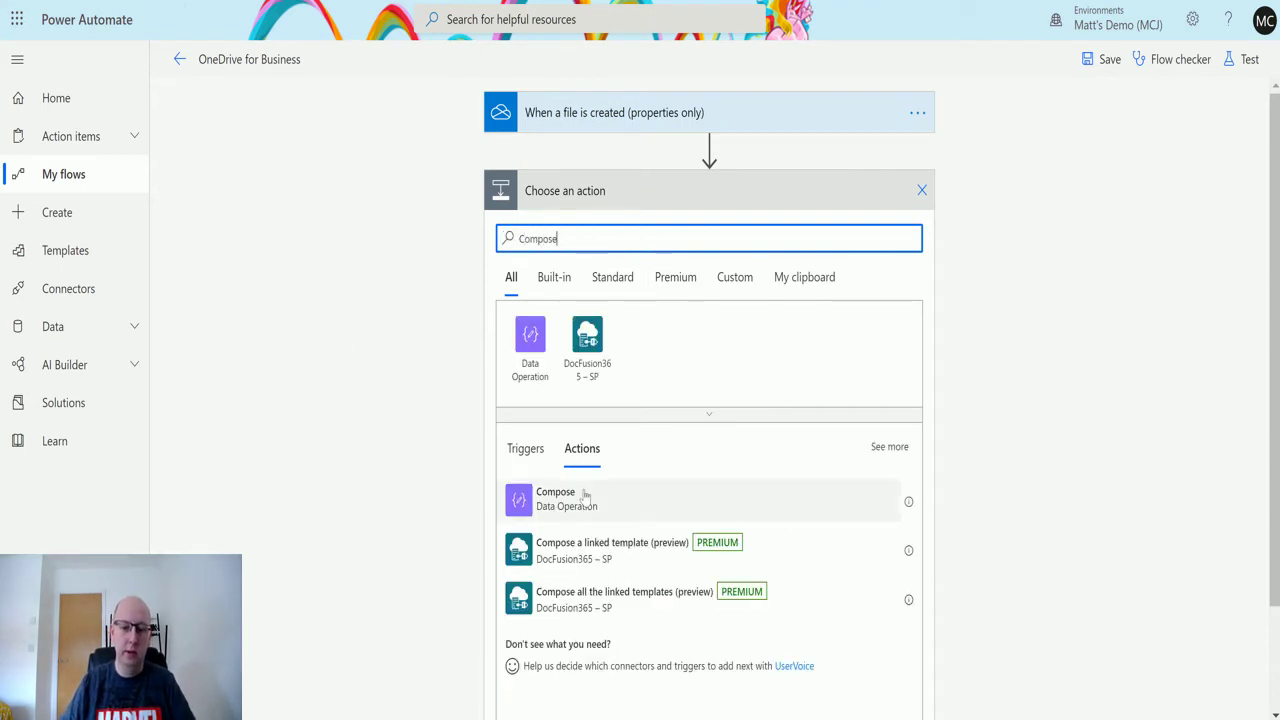
{"action": "left_click", "coordinate": [588, 498]}
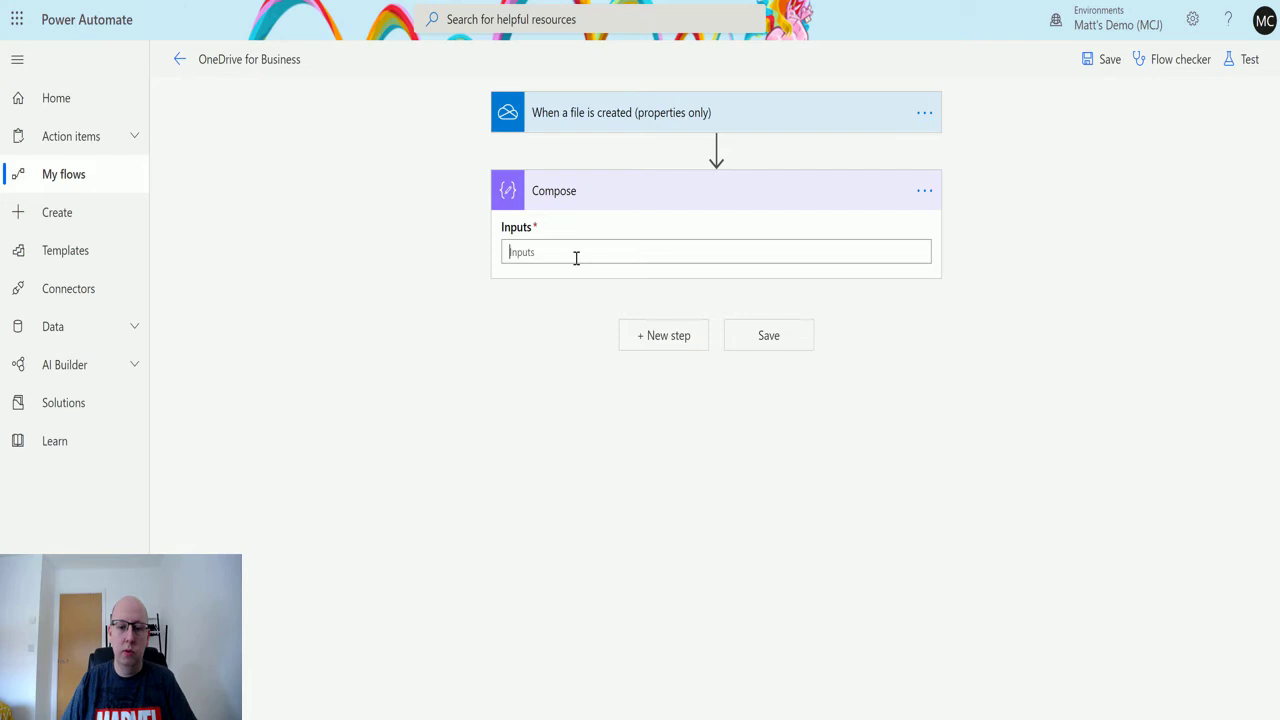
{"action": "left_click", "coordinate": [600, 253]}
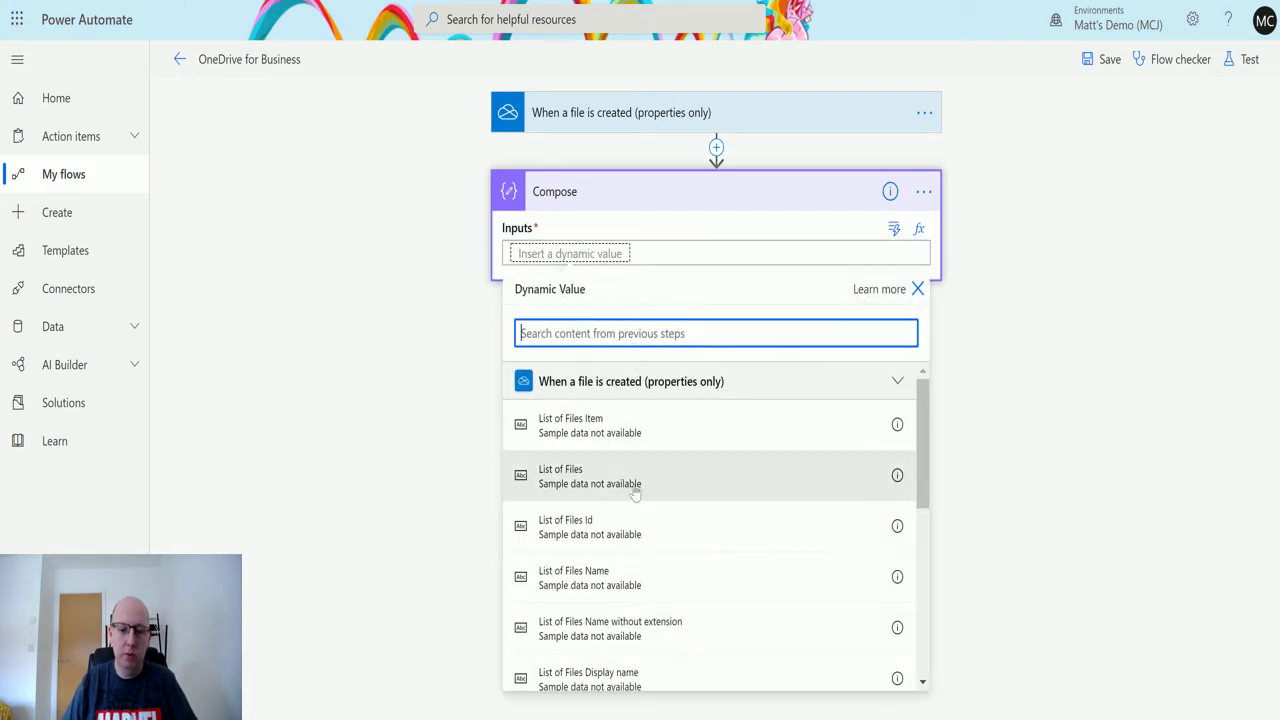
{"action": "scroll", "coordinate": [635, 480], "scroll_direction": "down", "scroll_amount": 1}
{"action": "left_click_drag", "start_coordinate": [922, 446], "coordinate": [922, 571]}
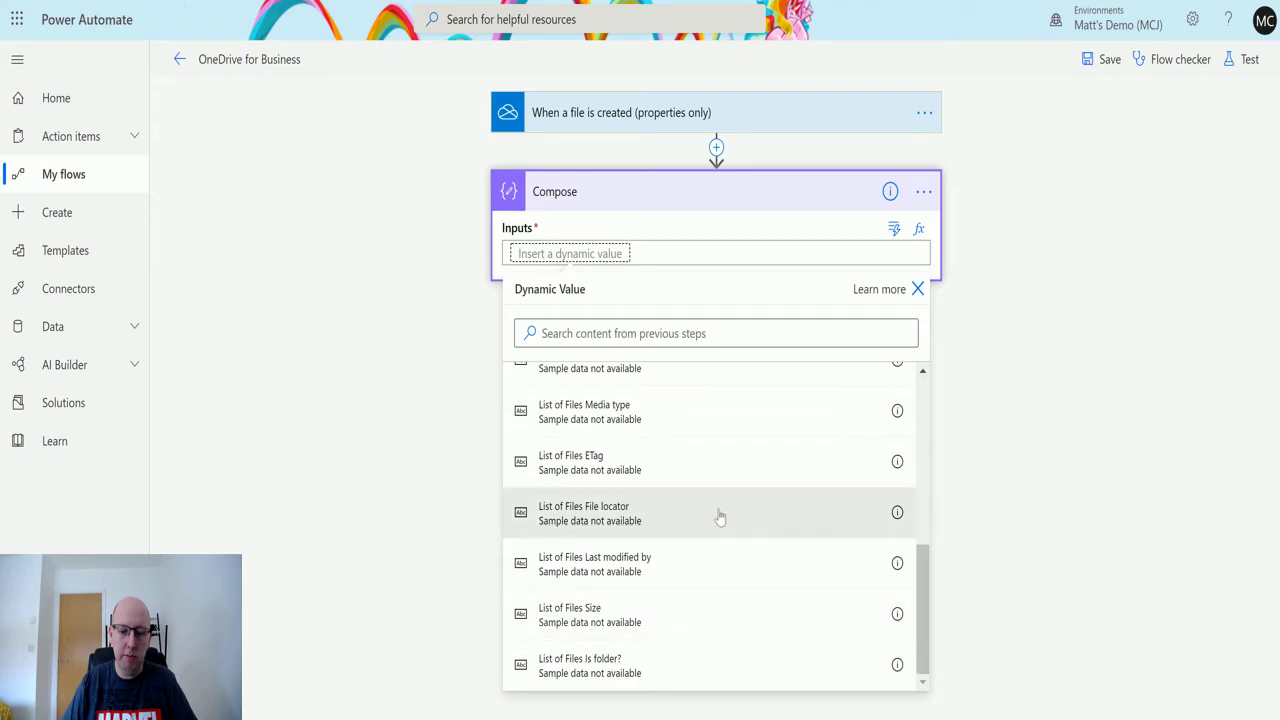
{"action": "left_click", "coordinate": [595, 566]}
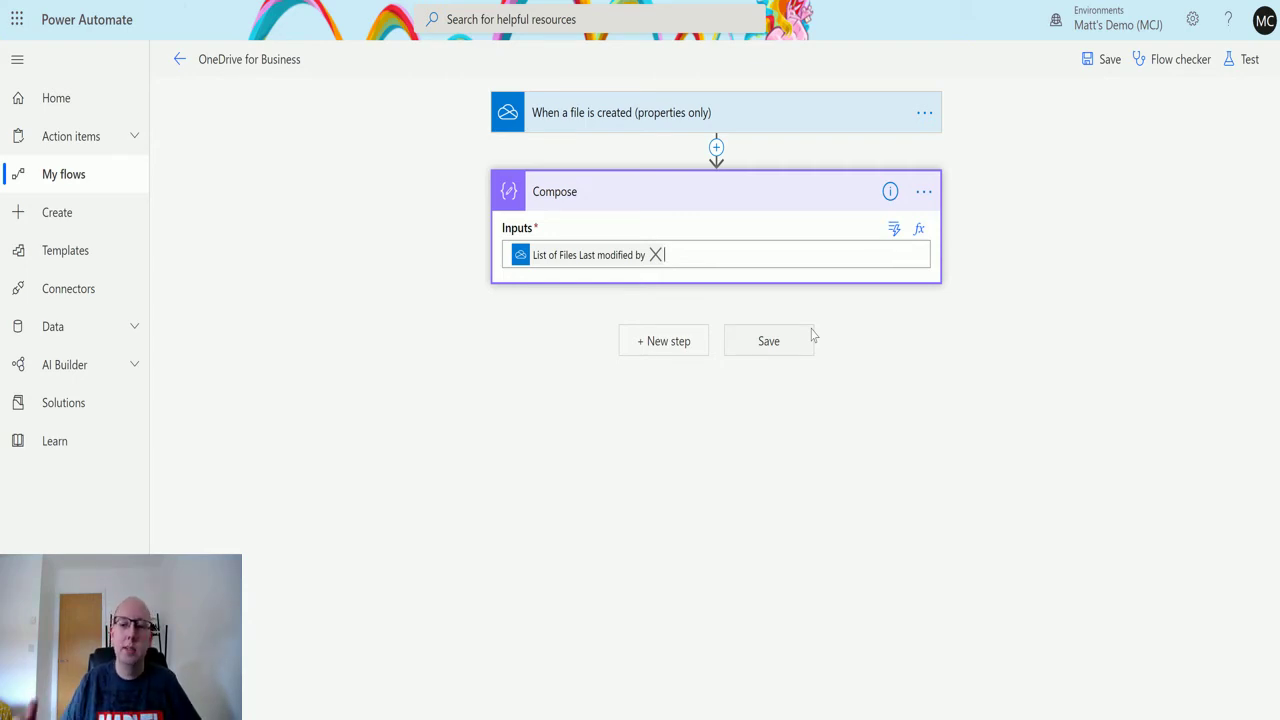
Save the flow and start a test with the option to perform the trigger action manually.
{"action": "left_click", "coordinate": [1241, 62]}
{"action": "left_click", "coordinate": [1112, 104]}
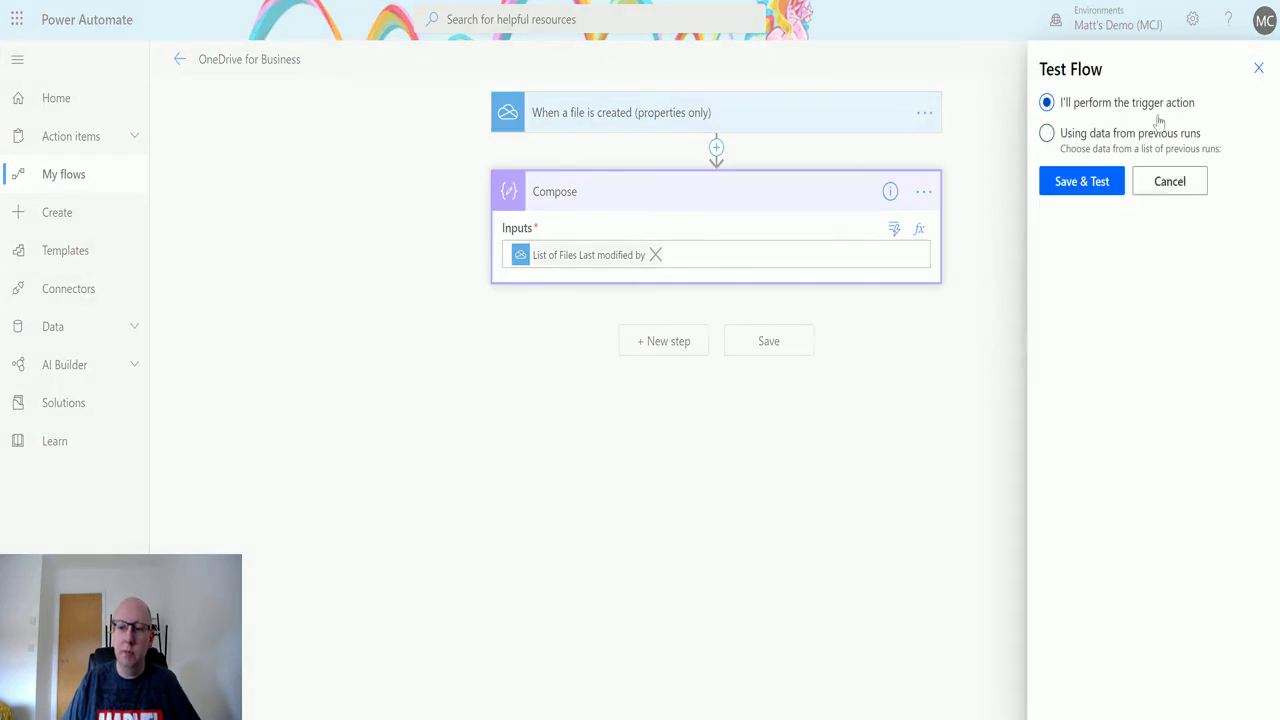
{"action": "left_click", "coordinate": [1081, 190]}
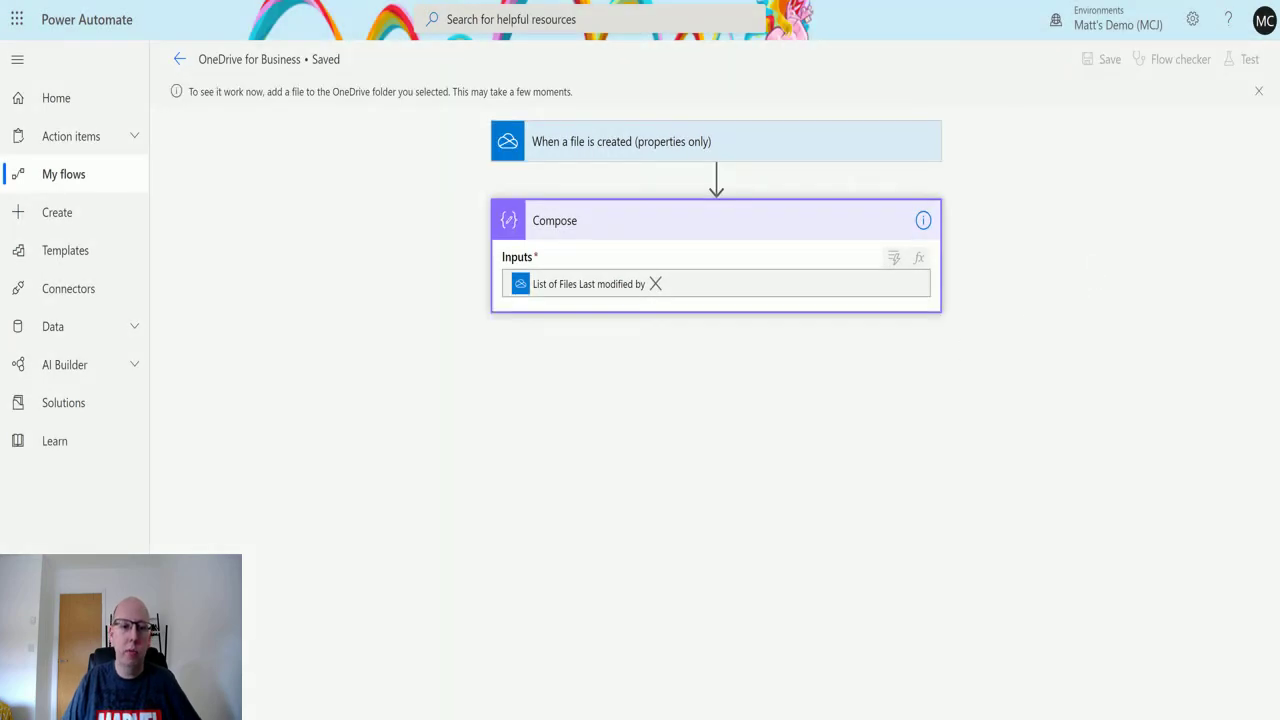
Switch to OneDrive, create a new Excel workbook in the PowerAutomate folder and enter "dsfds" in cell A1.
{"action": "key", "text": "ctrl+Tab"}
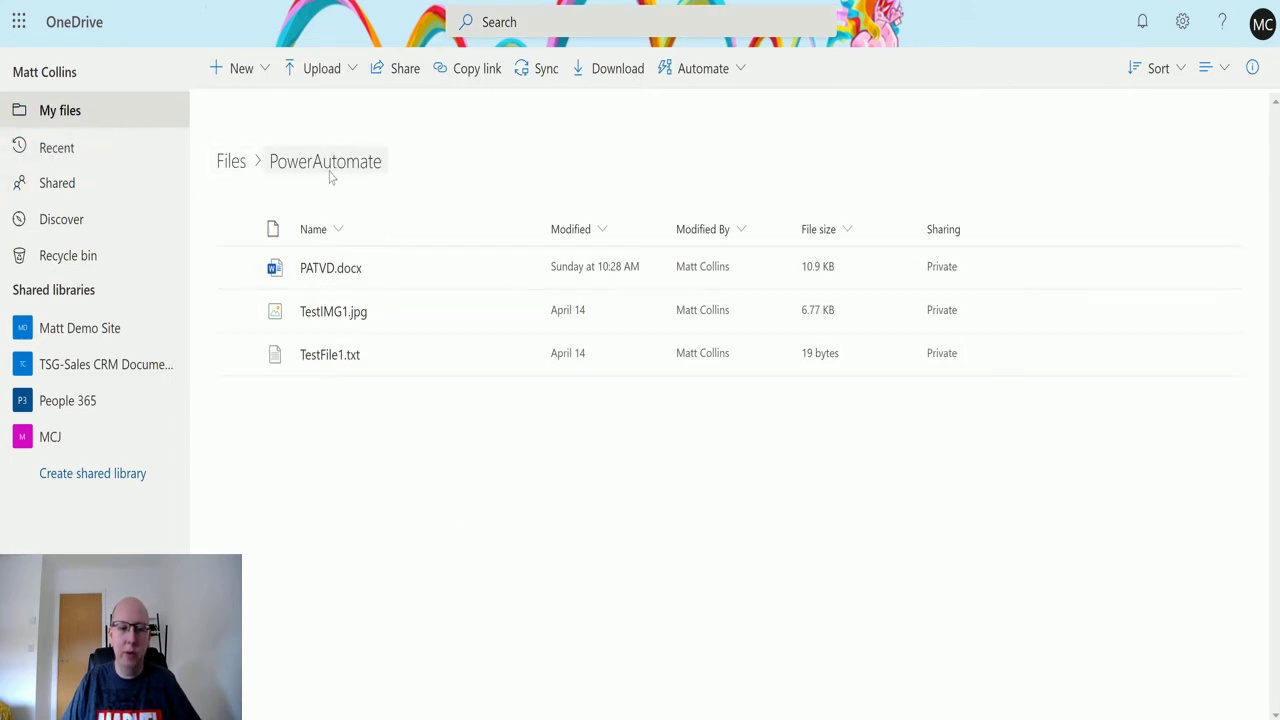
{"action": "left_click", "coordinate": [240, 68]}
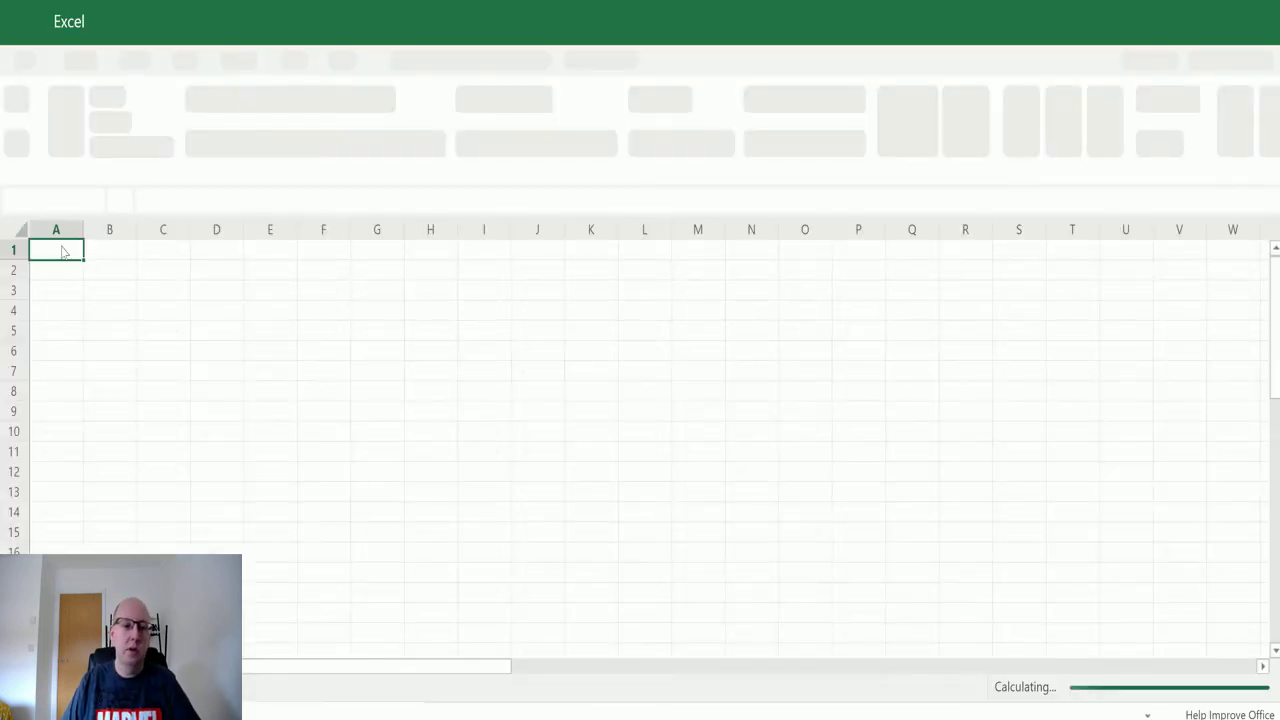
{"action": "type", "text": "dsfds"}
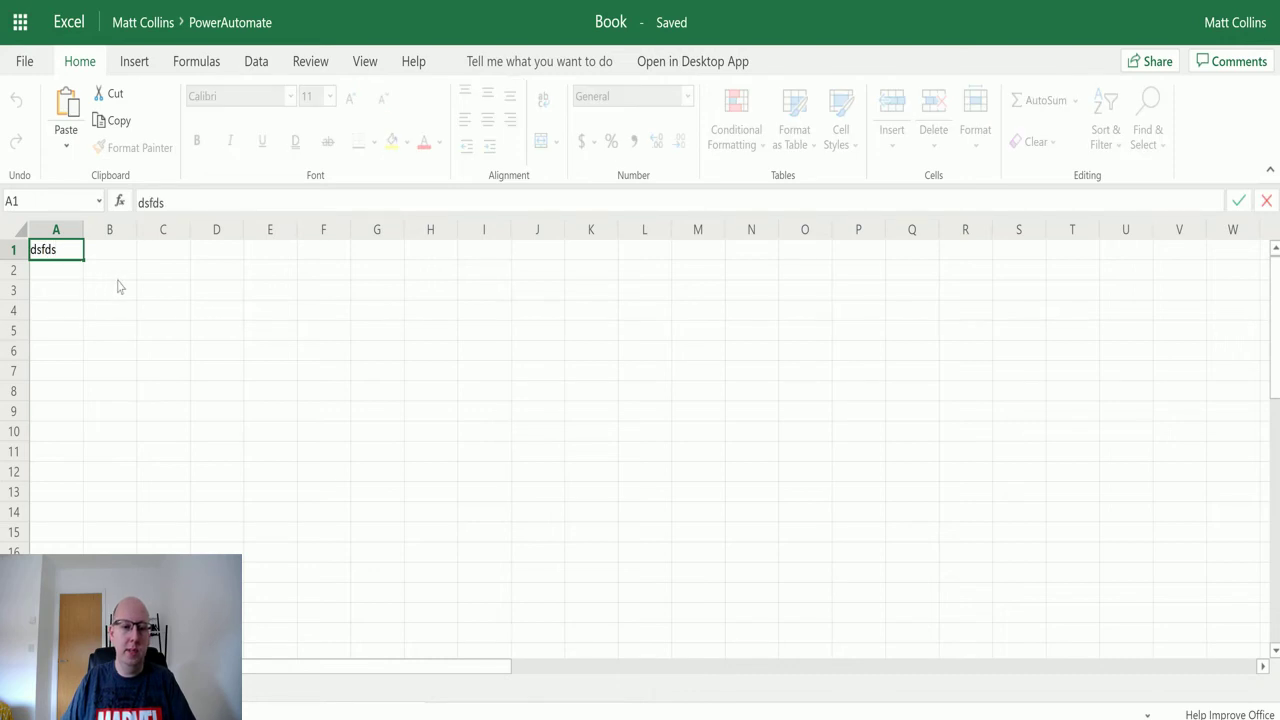
{"action": "left_click", "coordinate": [117, 276]}
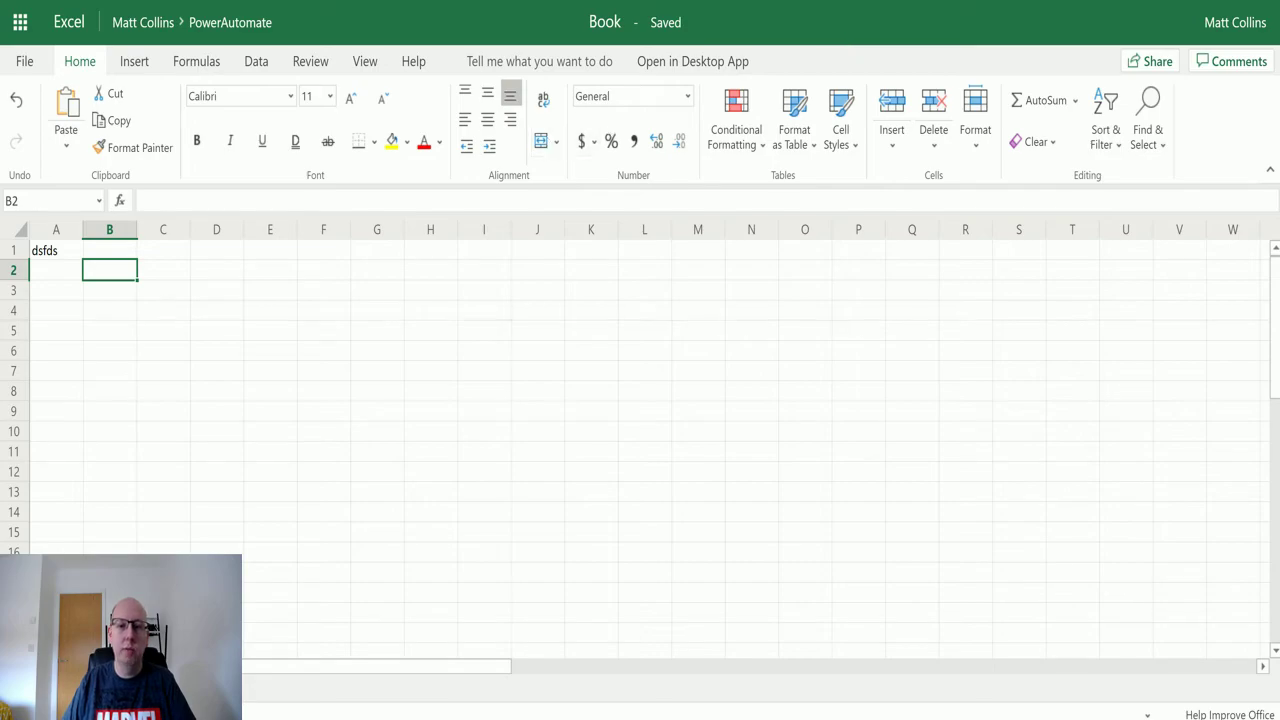
Switch back to Power Automate and open the most recent run from the flow's 28-day run history.
{"action": "key", "text": "ctrl+Tab"}
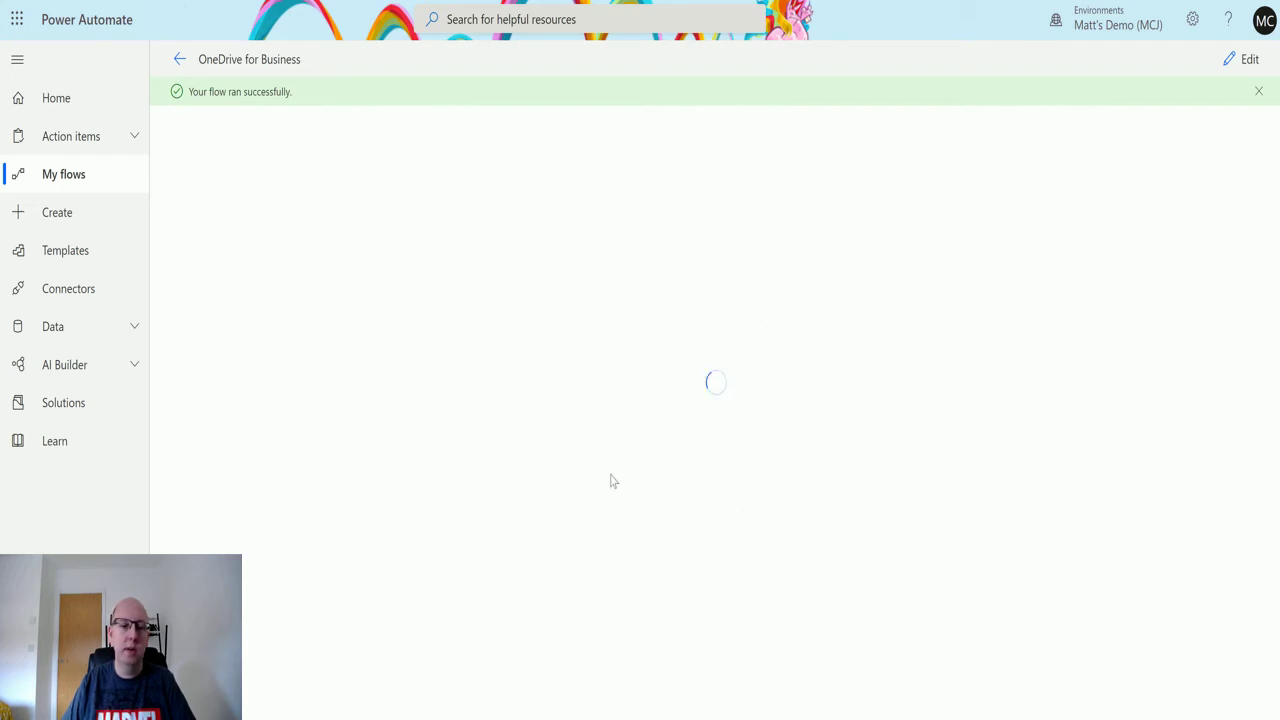
{"action": "left_click", "coordinate": [179, 59]}
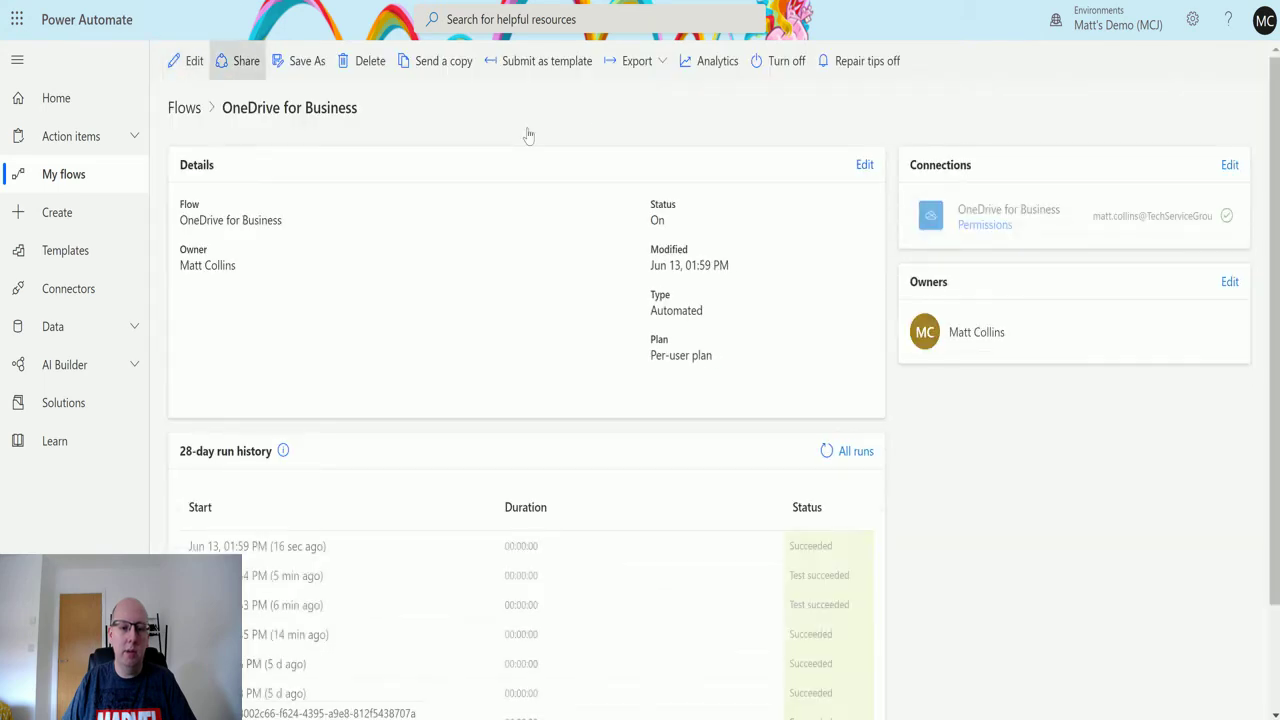
{"action": "left_click", "coordinate": [272, 546]}
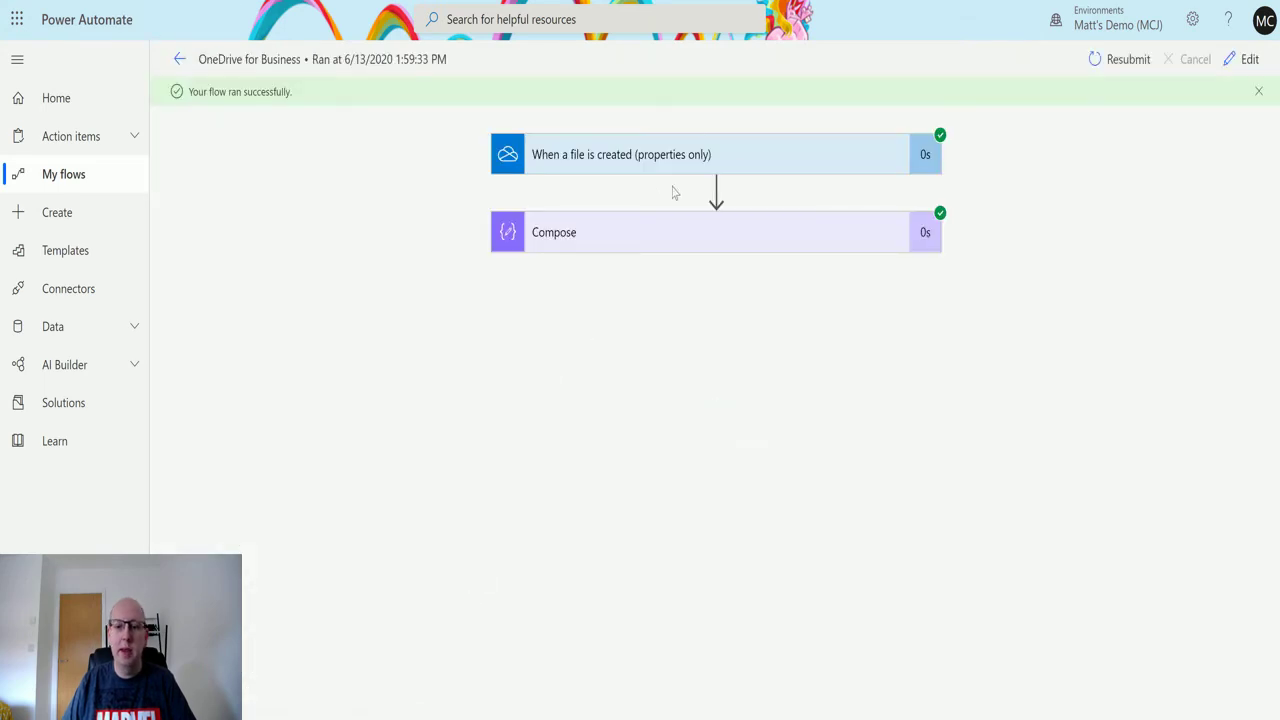
Examine the file properties in the trigger's output body and the Compose action's inputs and outputs for this run.
{"action": "left_click", "coordinate": [701, 143]}
{"action": "scroll", "coordinate": [1040, 249], "scroll_direction": "down", "scroll_amount": 3}
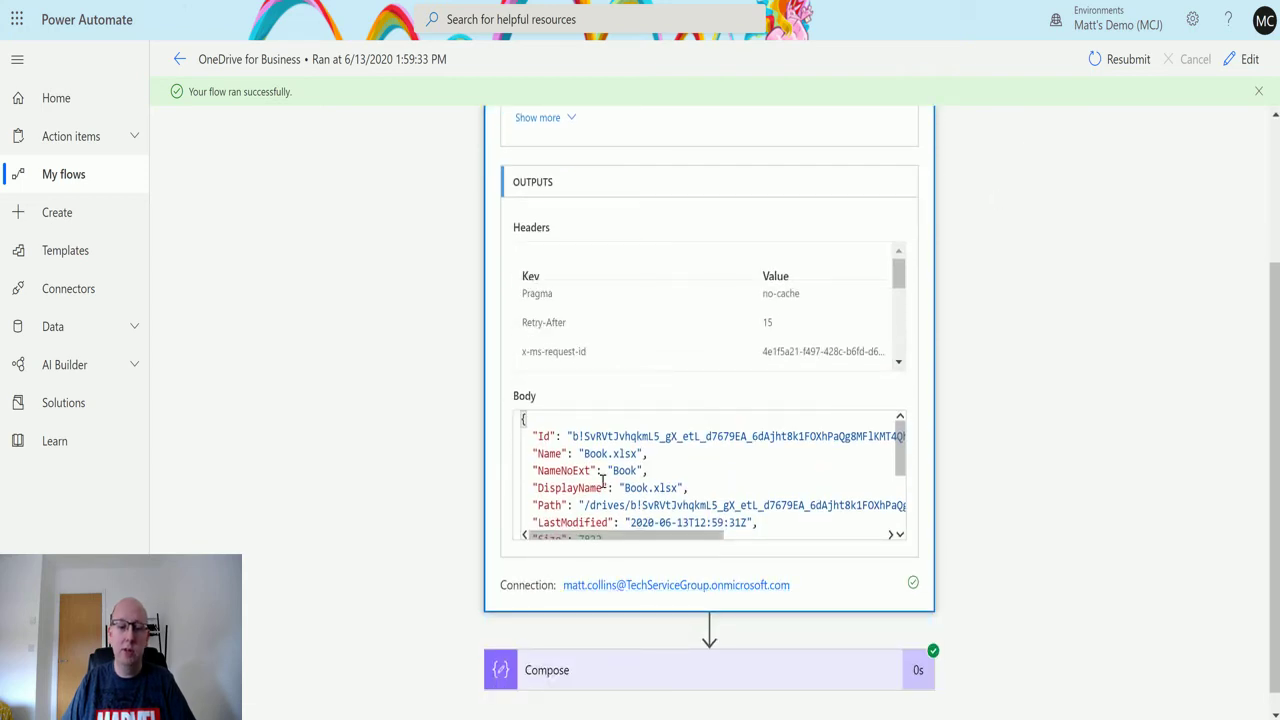
{"action": "left_click_drag", "start_coordinate": [900, 448], "coordinate": [910, 502]}
{"action": "scroll", "coordinate": [762, 494], "scroll_direction": "up", "scroll_amount": 3}
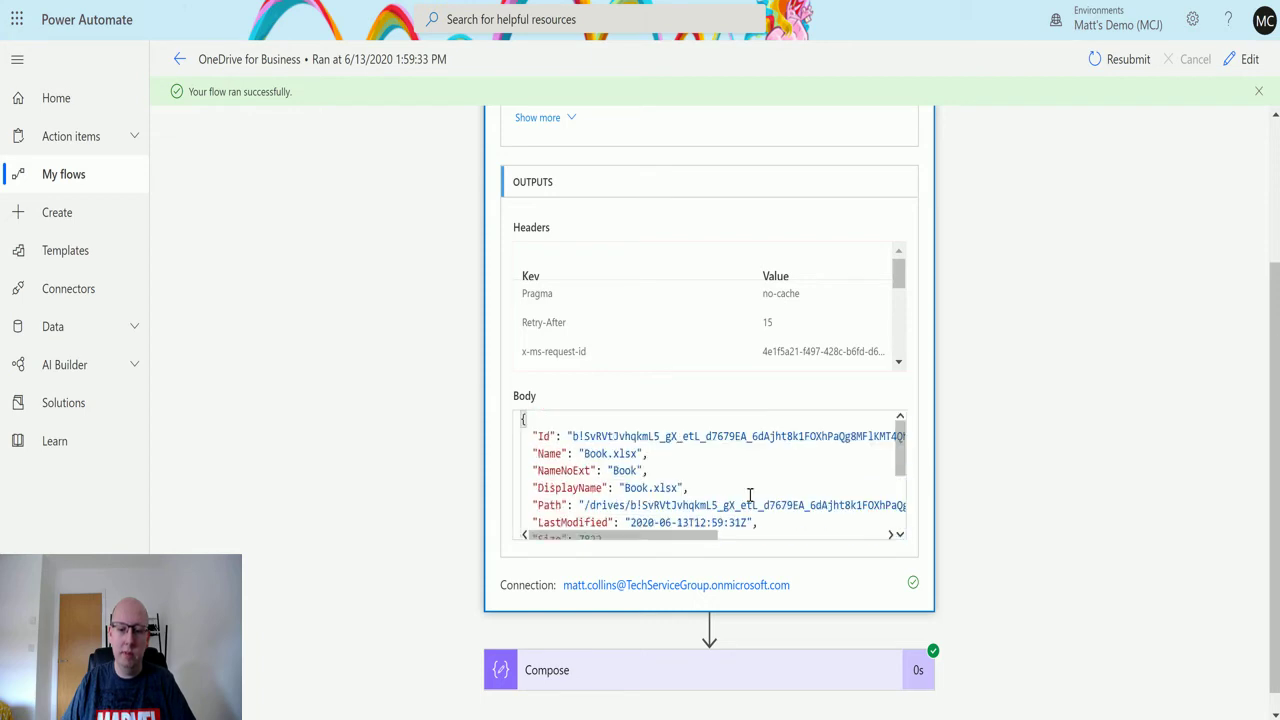
{"action": "scroll", "coordinate": [651, 463], "scroll_direction": "down", "scroll_amount": 3}
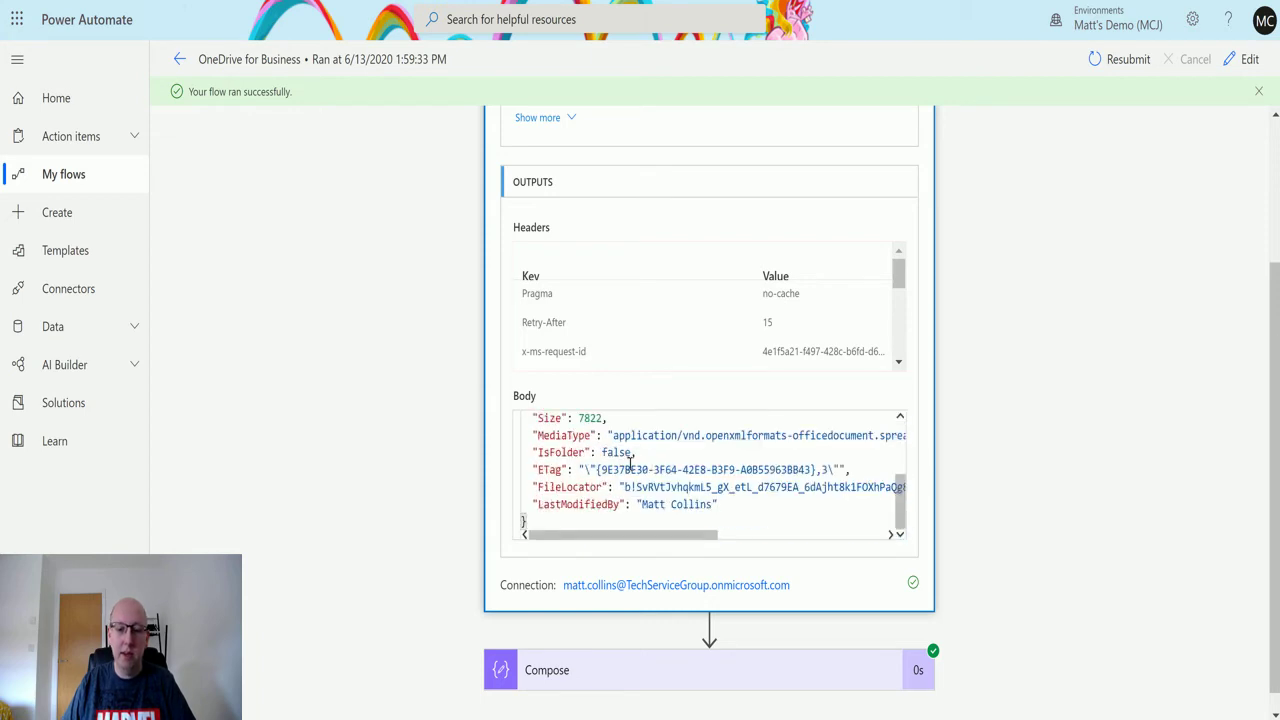
{"action": "scroll", "coordinate": [628, 522], "scroll_direction": "down", "scroll_amount": 1}
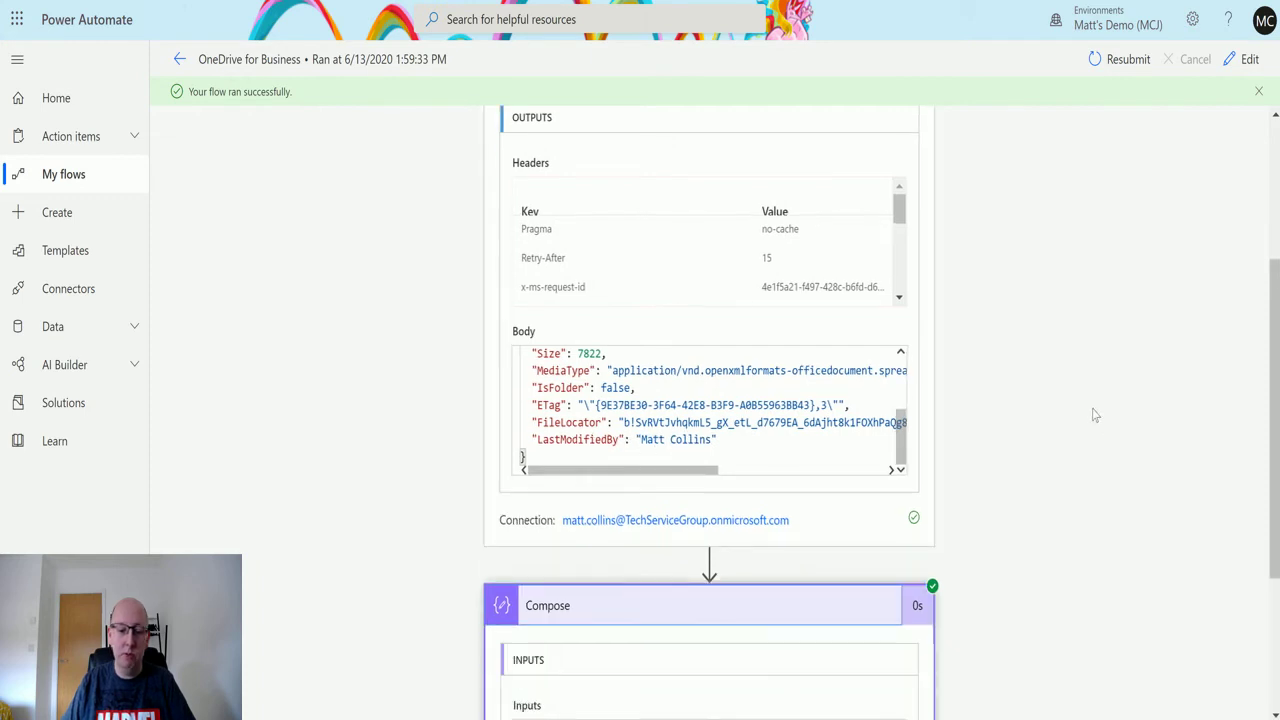
{"action": "scroll", "coordinate": [1085, 418], "scroll_direction": "down", "scroll_amount": 3}
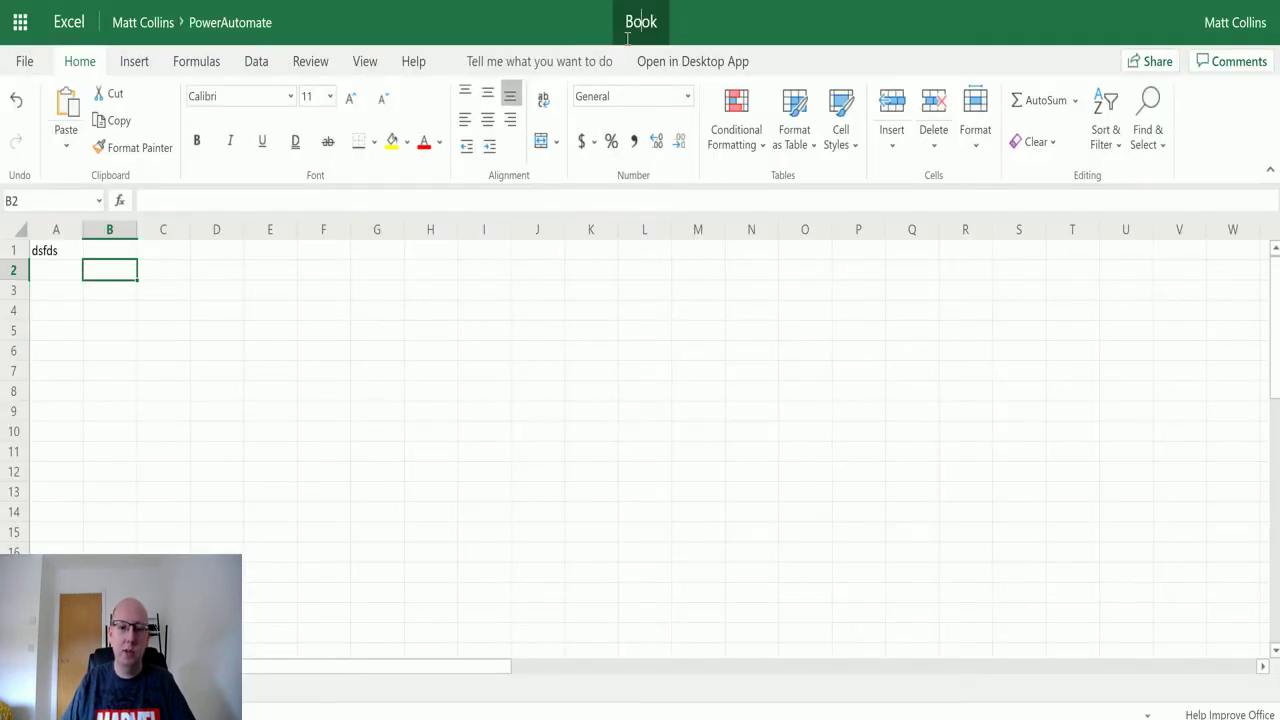
Switch to the Excel workbook and rename it testExcelBook1.
{"action": "key", "text": "BackSpace"}
{"action": "key", "text": "BackSpace"}
{"action": "key", "text": "BackSpace"}
{"action": "key", "text": "BackSpace"}
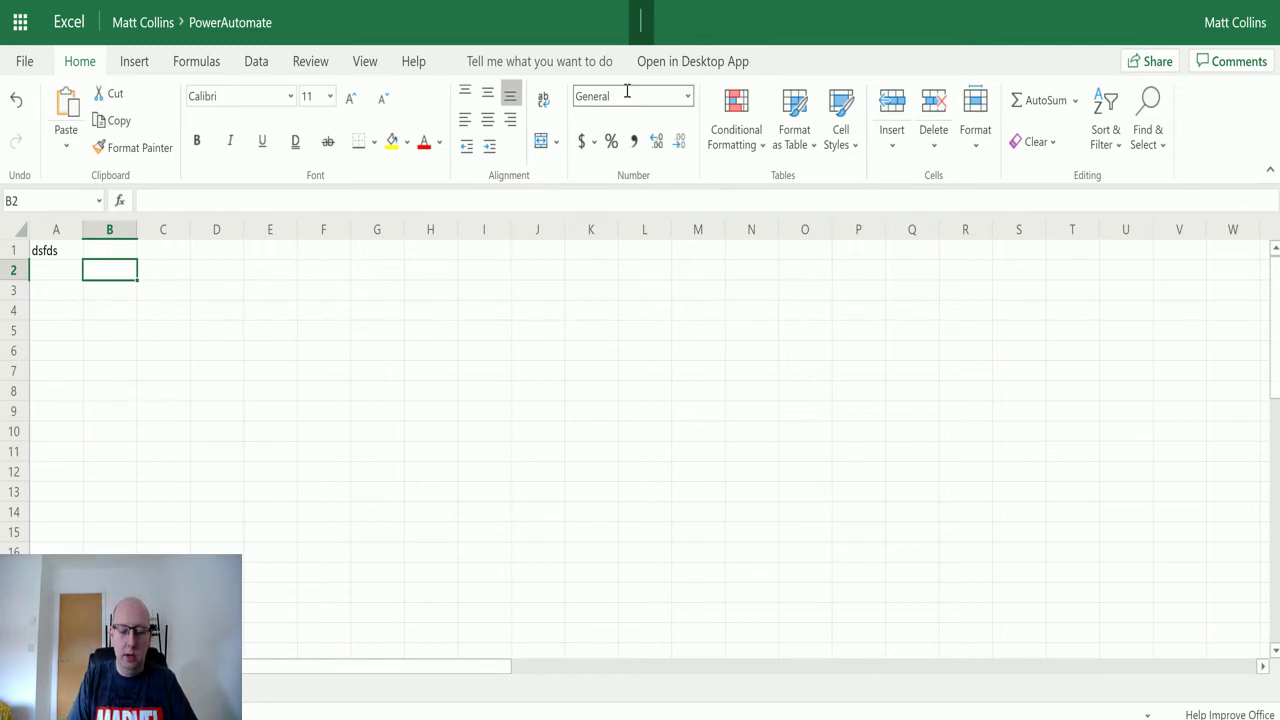
{"action": "type", "text": "testEx"}
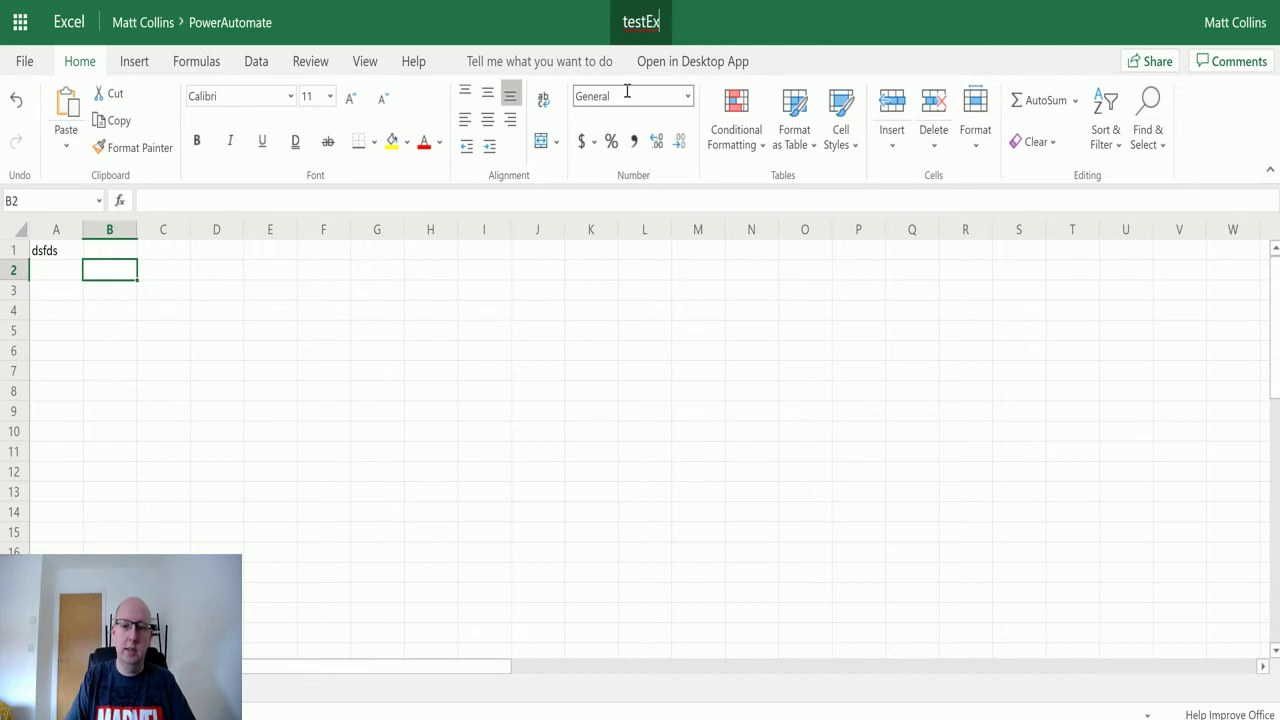
{"action": "type", "text": "celBook1"}
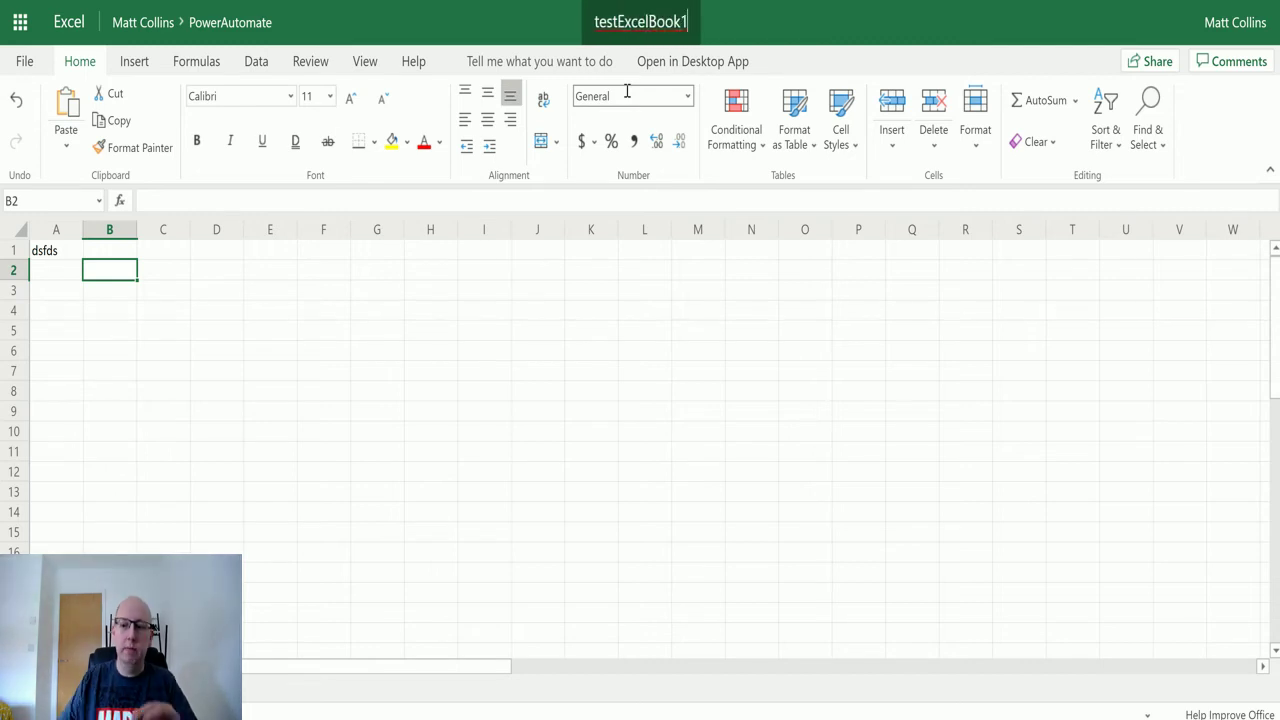
{"action": "left_click", "coordinate": [621, 305]}
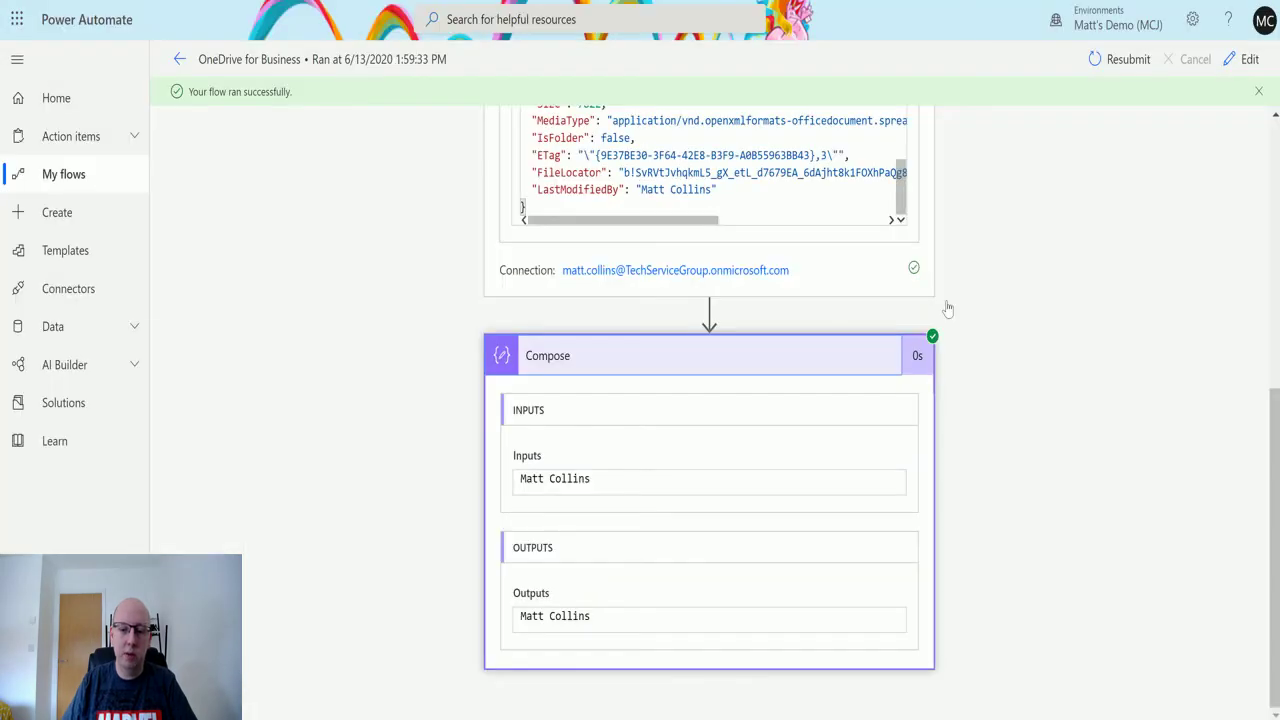
Open the flow for editing and add List of Files Name on a new line in the Compose inputs.
{"action": "left_click", "coordinate": [1249, 60]}
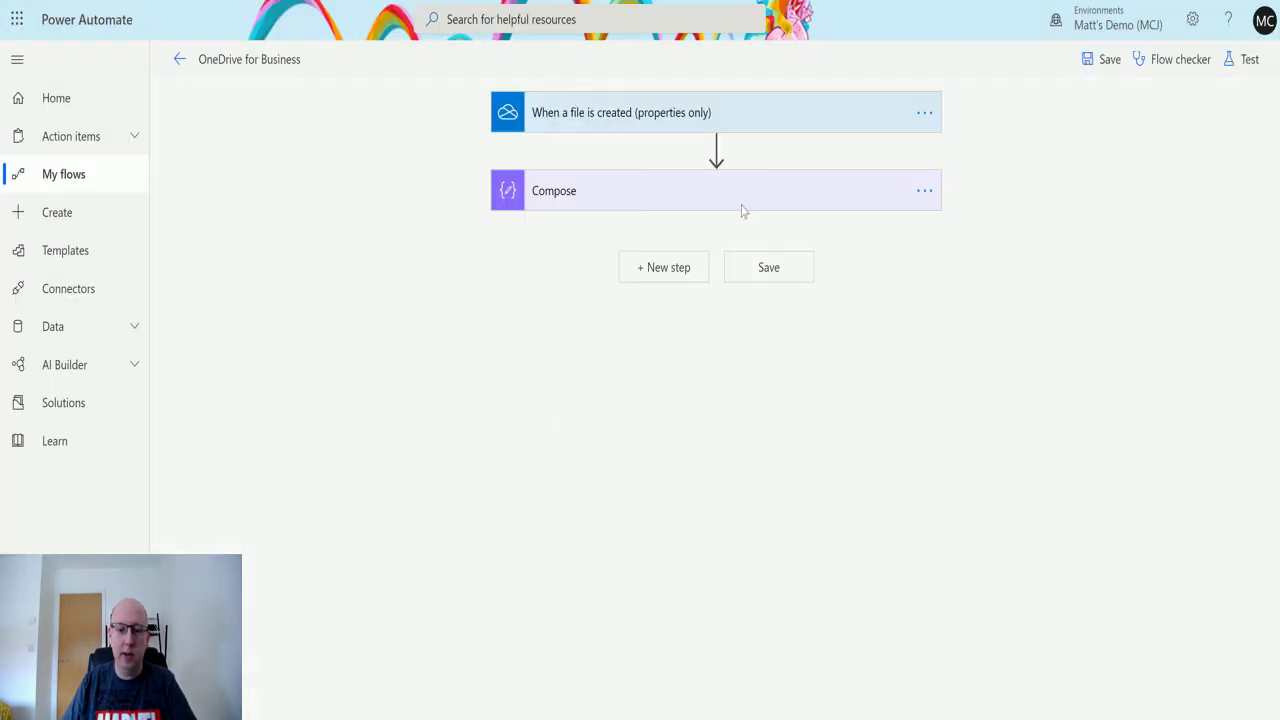
{"action": "left_click", "coordinate": [750, 204]}
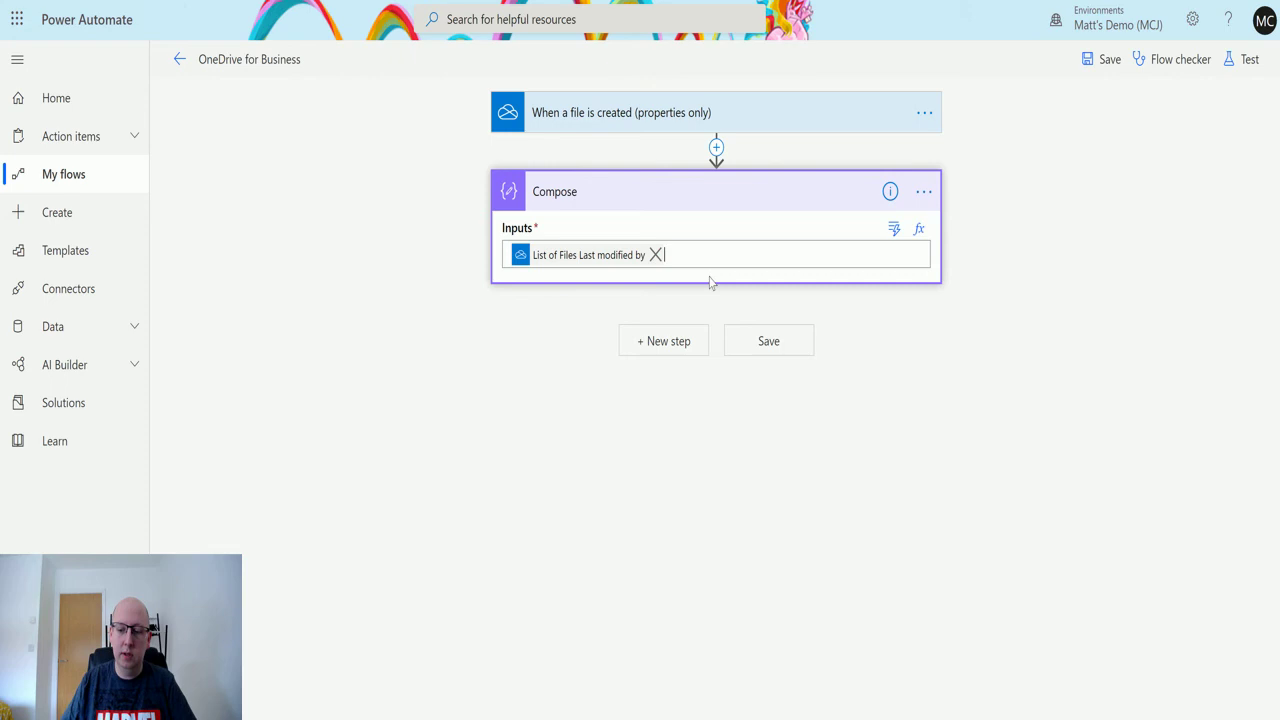
{"action": "left_click", "coordinate": [710, 283]}
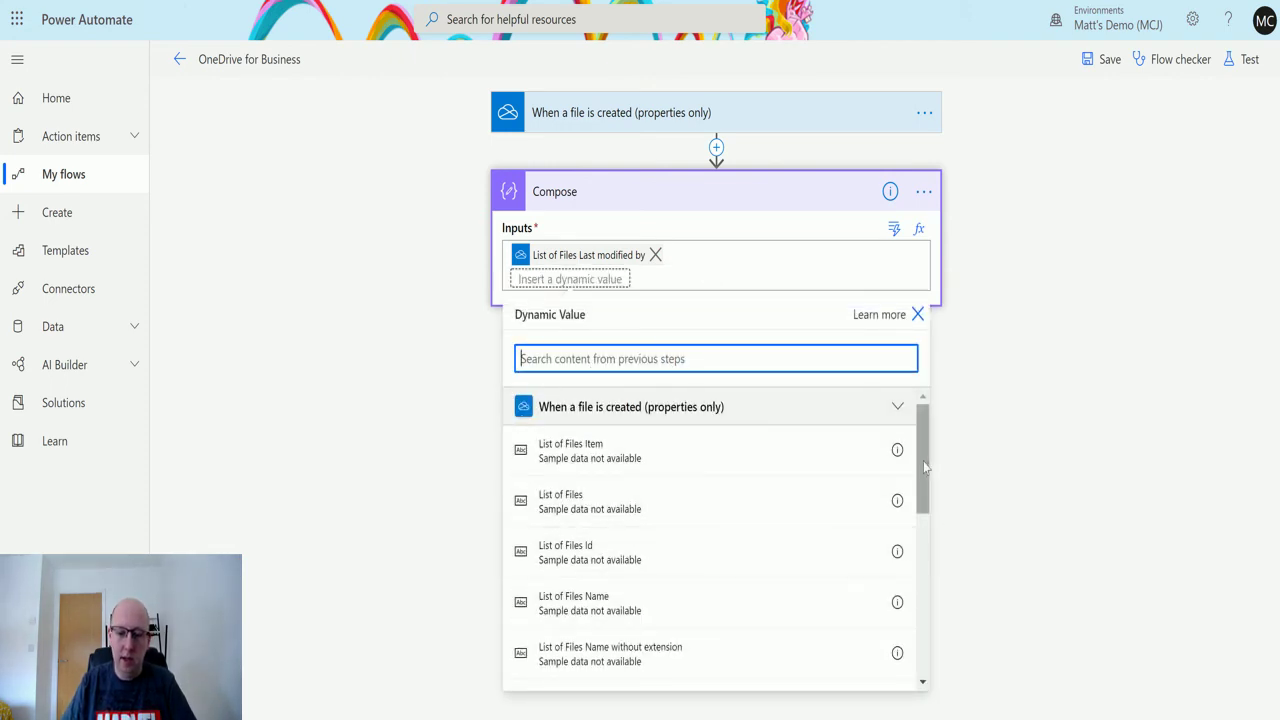
{"action": "left_click_drag", "start_coordinate": [925, 470], "coordinate": [921, 510]}
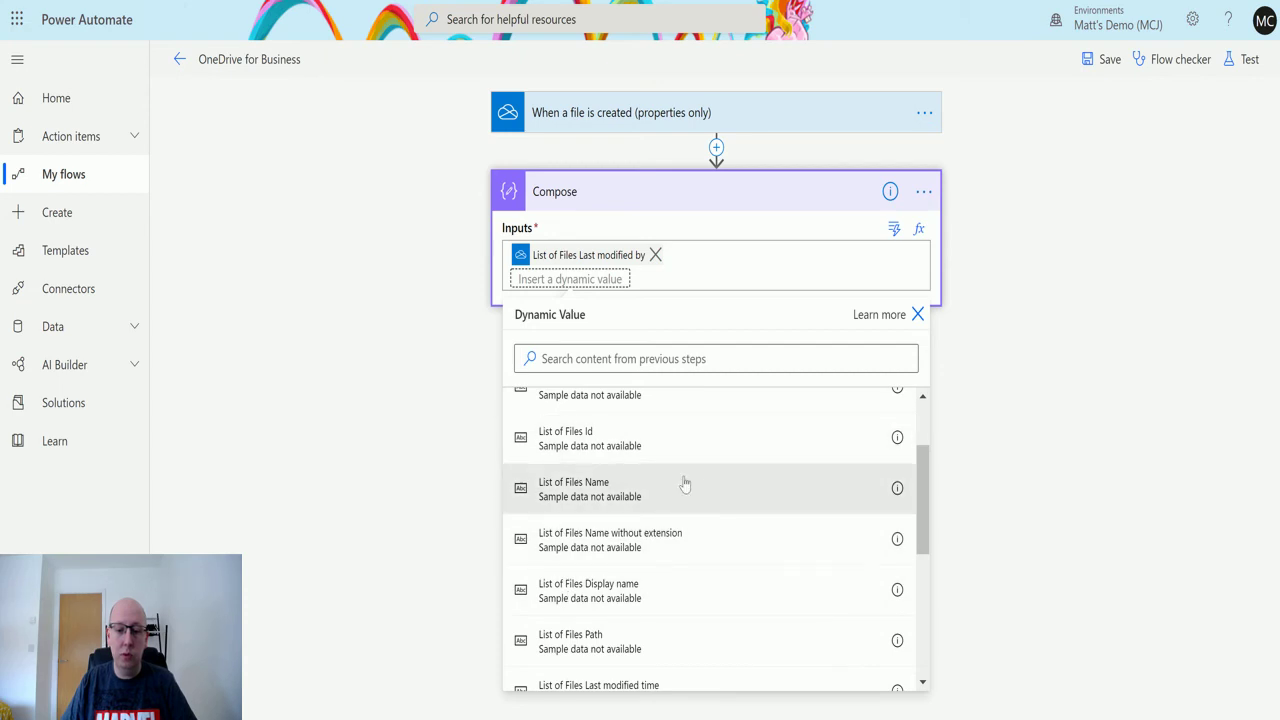
{"action": "left_click", "coordinate": [624, 503]}
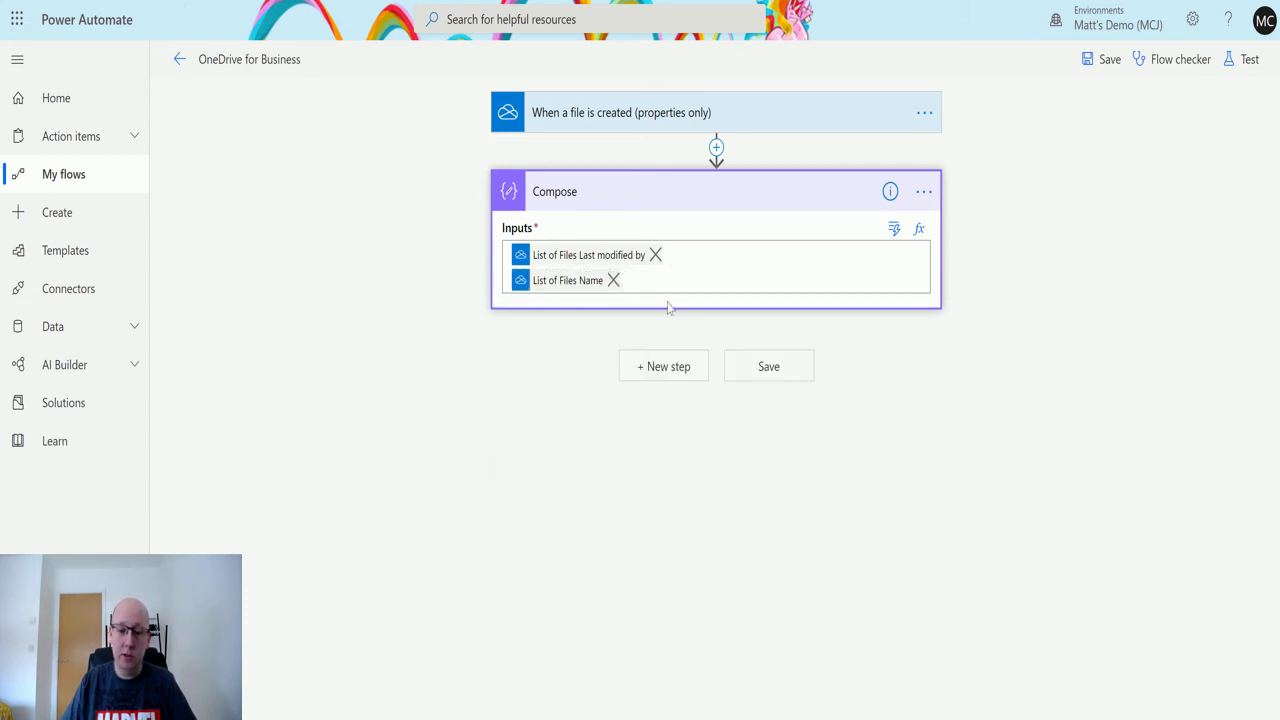
Add List of Files Name without extension on a third line of the Compose inputs.
{"action": "key", "text": "Return"}
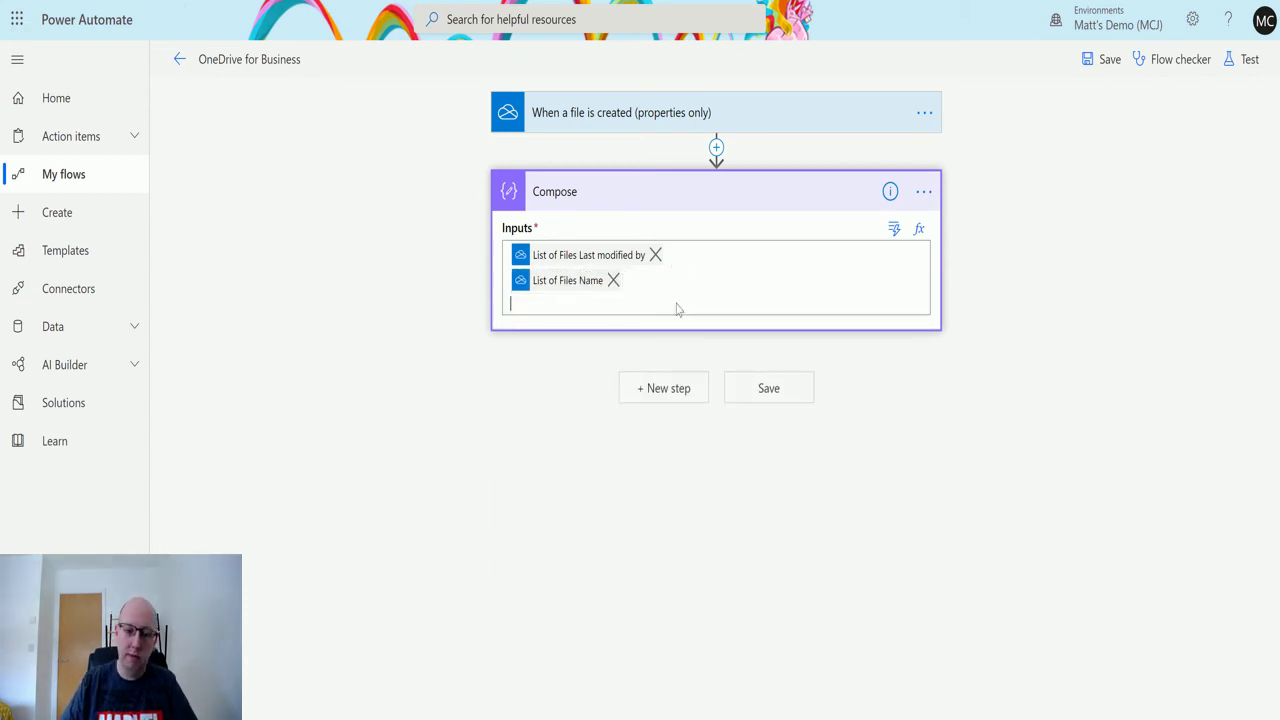
{"action": "left_click", "coordinate": [894, 229]}
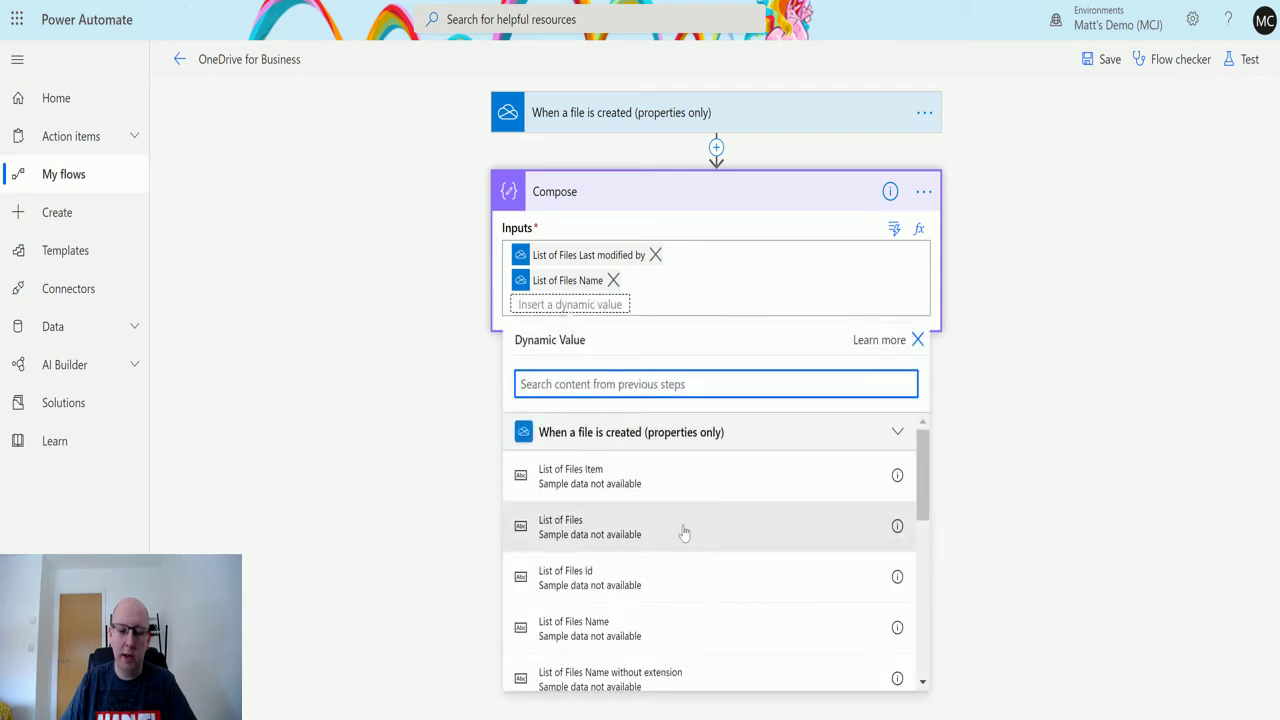
{"action": "left_click_drag", "start_coordinate": [922, 463], "coordinate": [922, 496]}
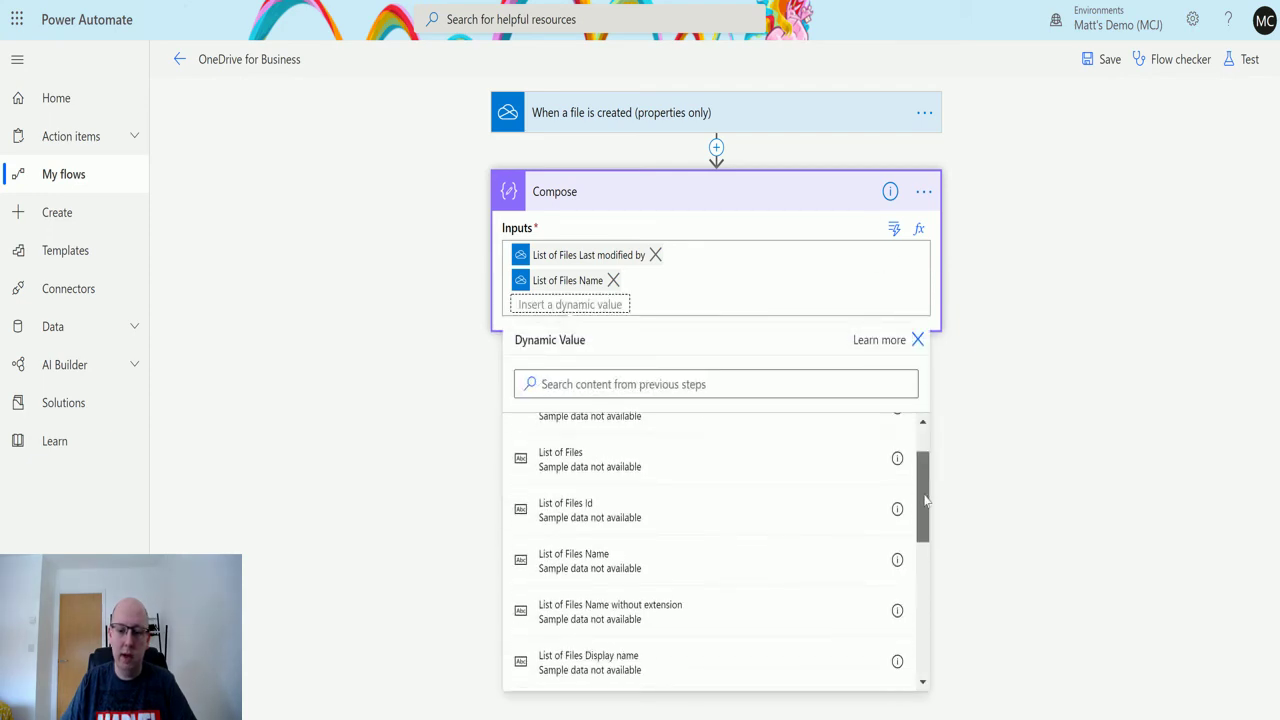
{"action": "left_click", "coordinate": [605, 598]}
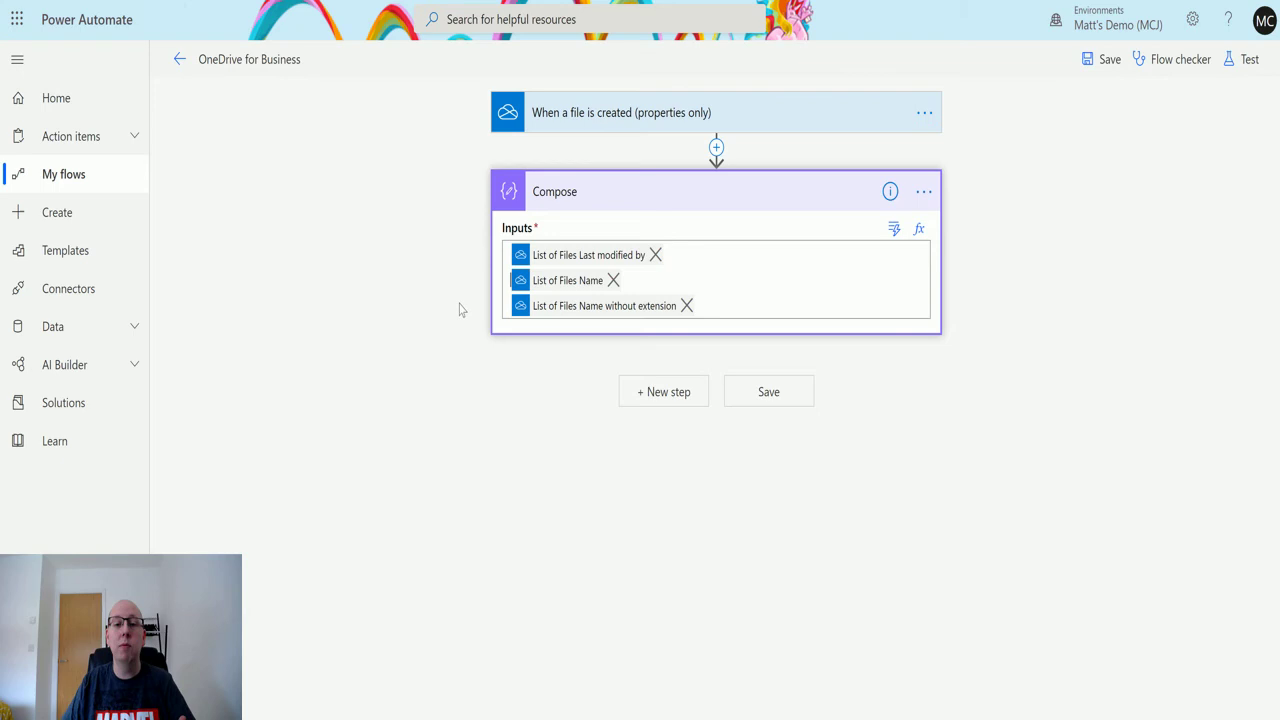
Find the "last" properties in the dynamic values and add List of Files Last modified time on a fourth line of the Compose inputs.
{"action": "left_click", "coordinate": [689, 290]}
{"action": "key", "text": "Return"}
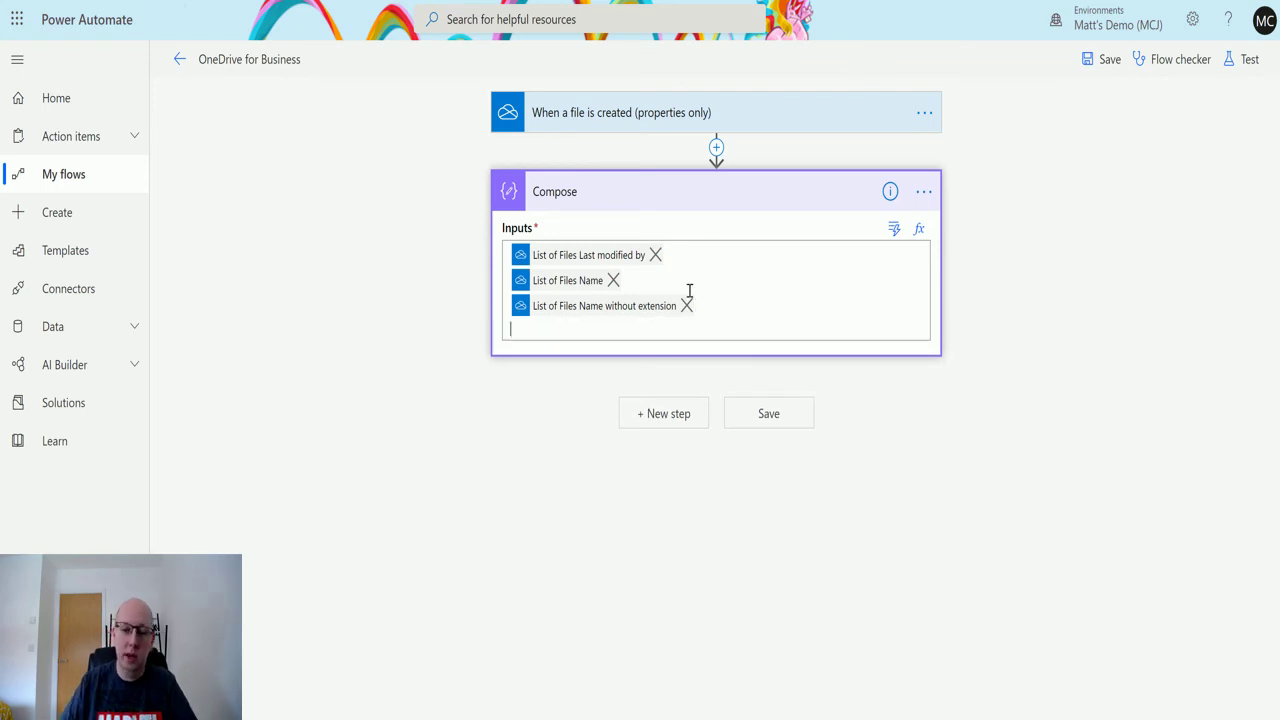
{"action": "scroll", "coordinate": [651, 583], "scroll_direction": "down", "scroll_amount": 5}
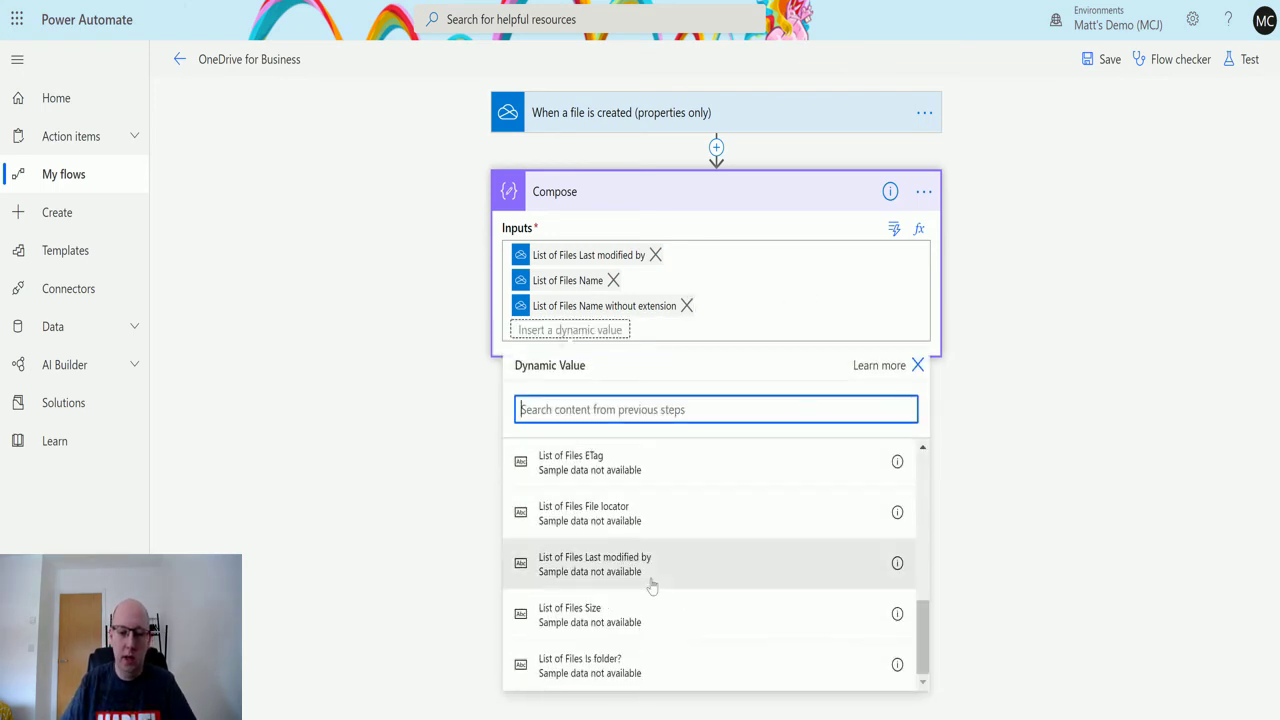
{"action": "type", "text": "last"}
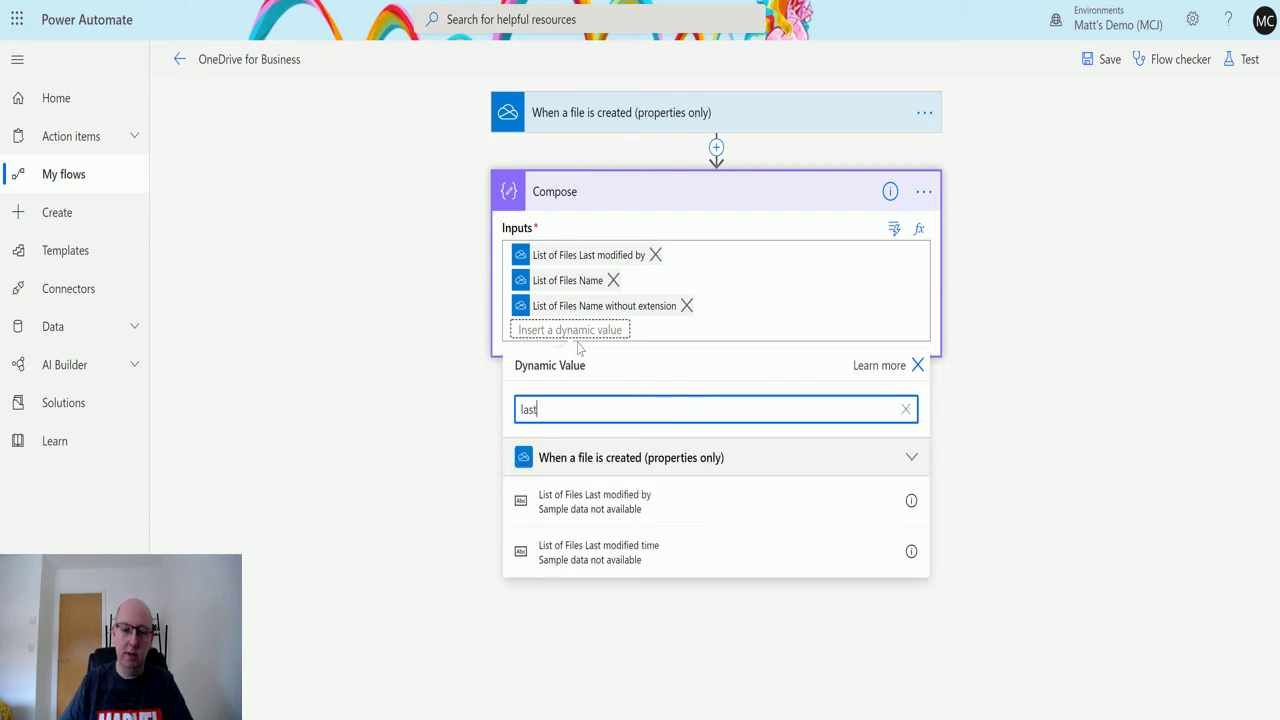
{"action": "left_click", "coordinate": [640, 558]}
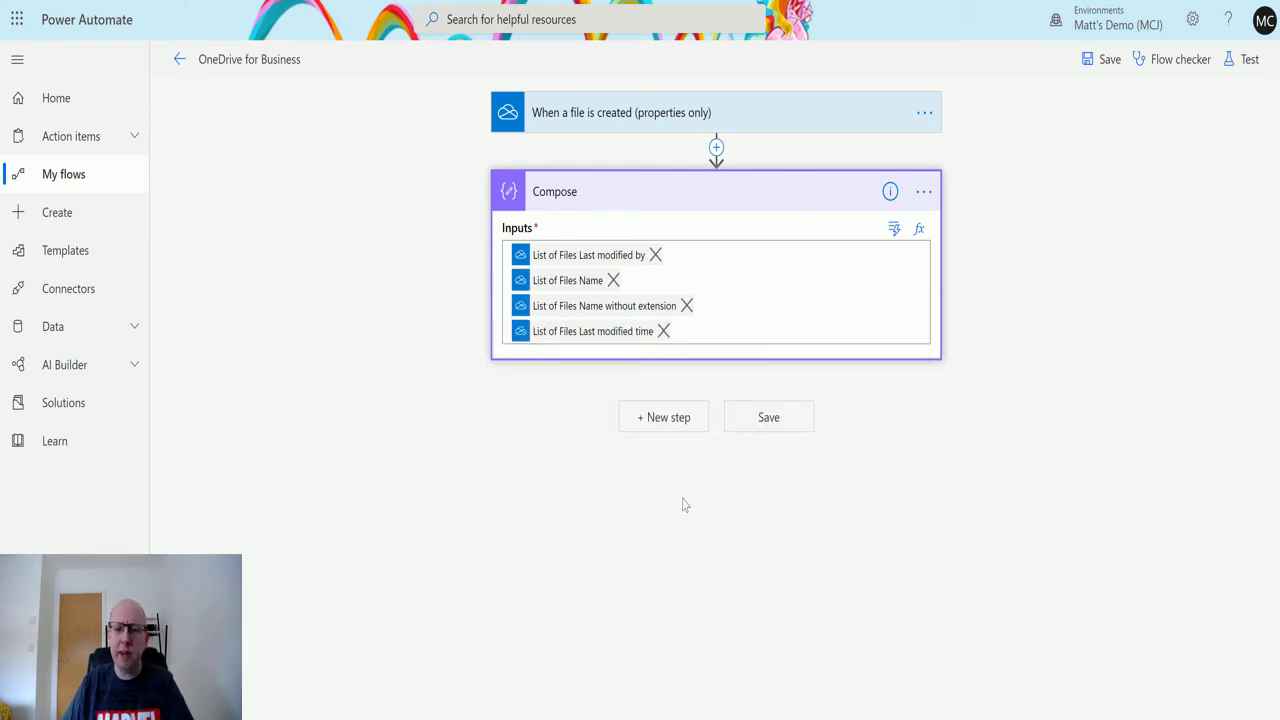
Save and test the flow using data from OneDrive for Business.
{"action": "left_click", "coordinate": [1252, 60]}
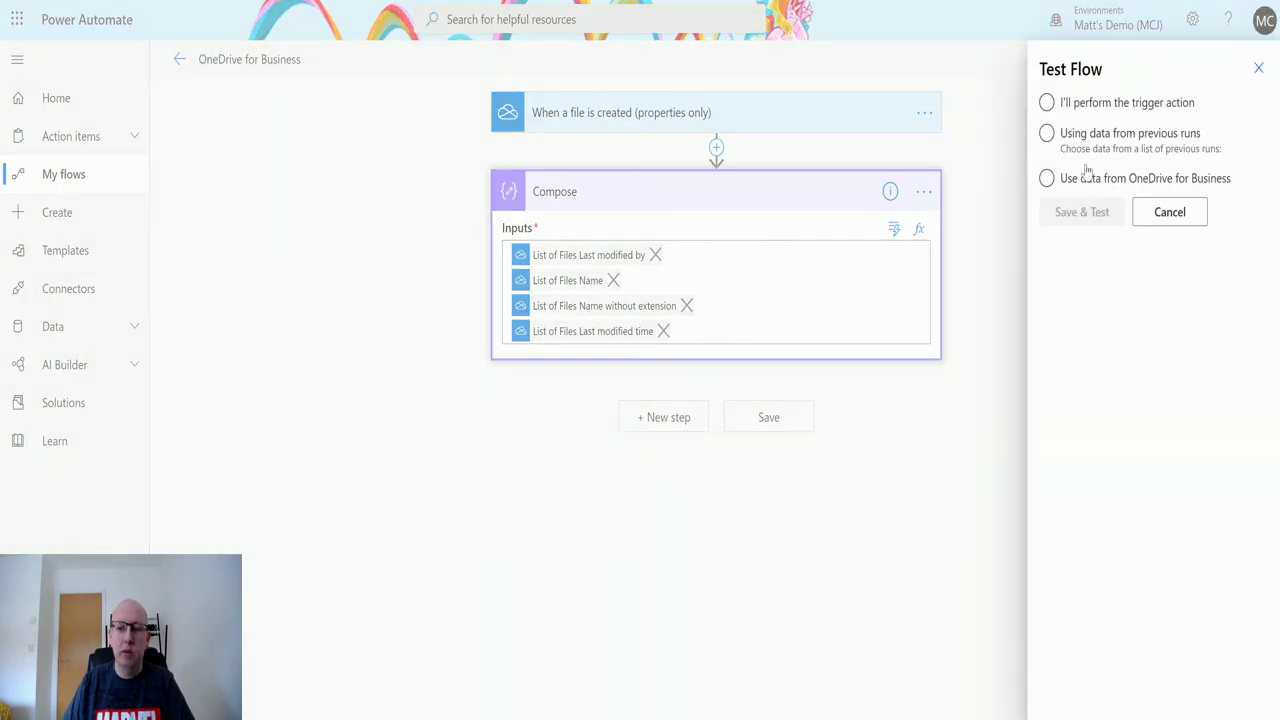
{"action": "left_click", "coordinate": [1046, 177]}
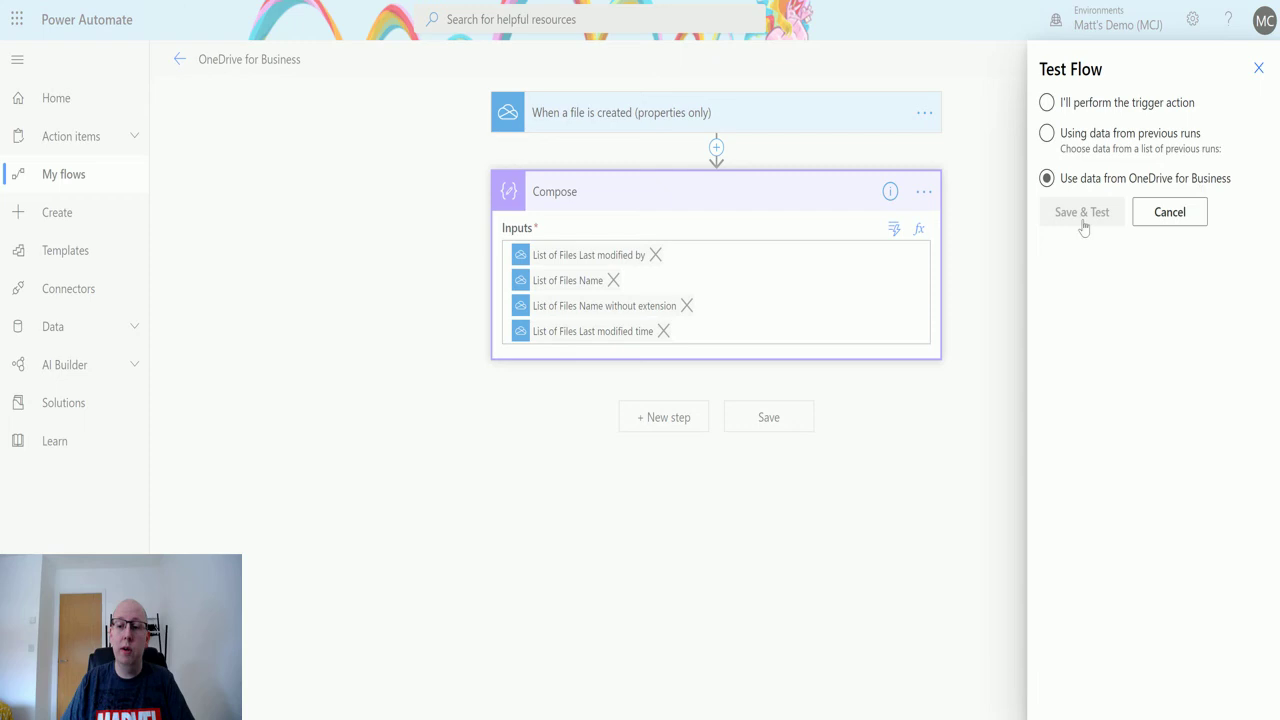
{"action": "left_click", "coordinate": [1046, 178]}
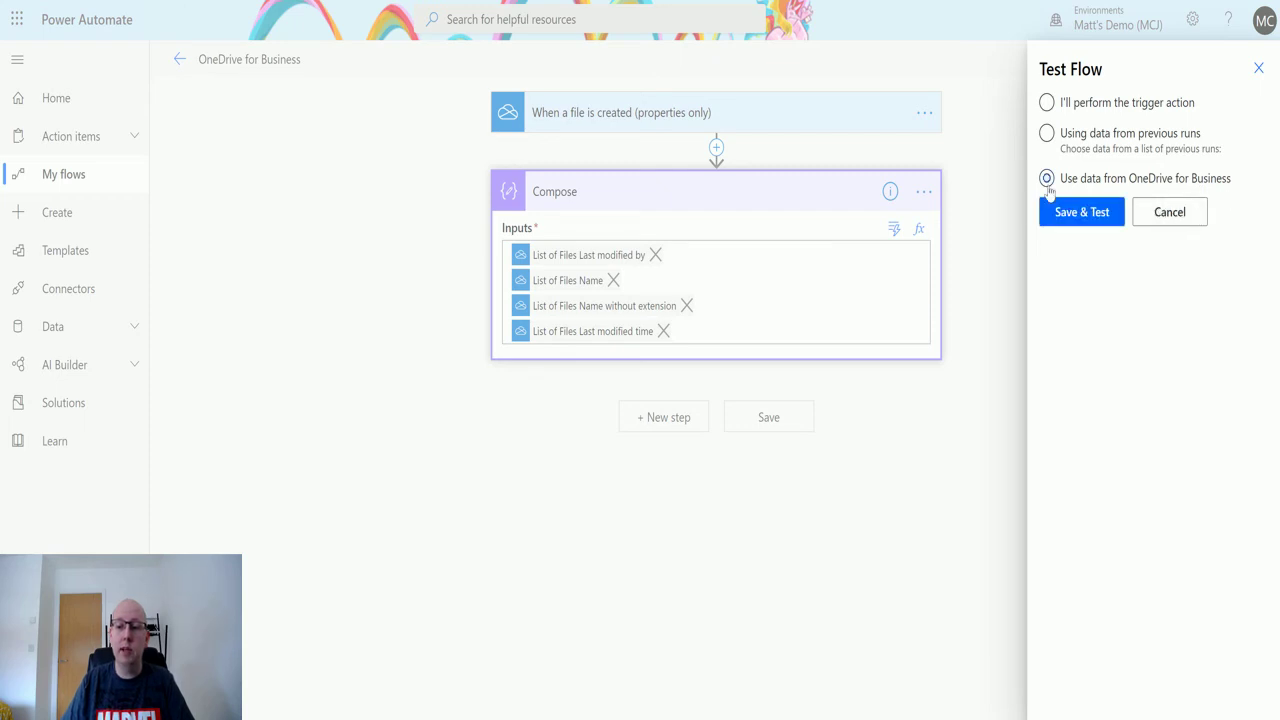
{"action": "left_click", "coordinate": [1068, 211]}
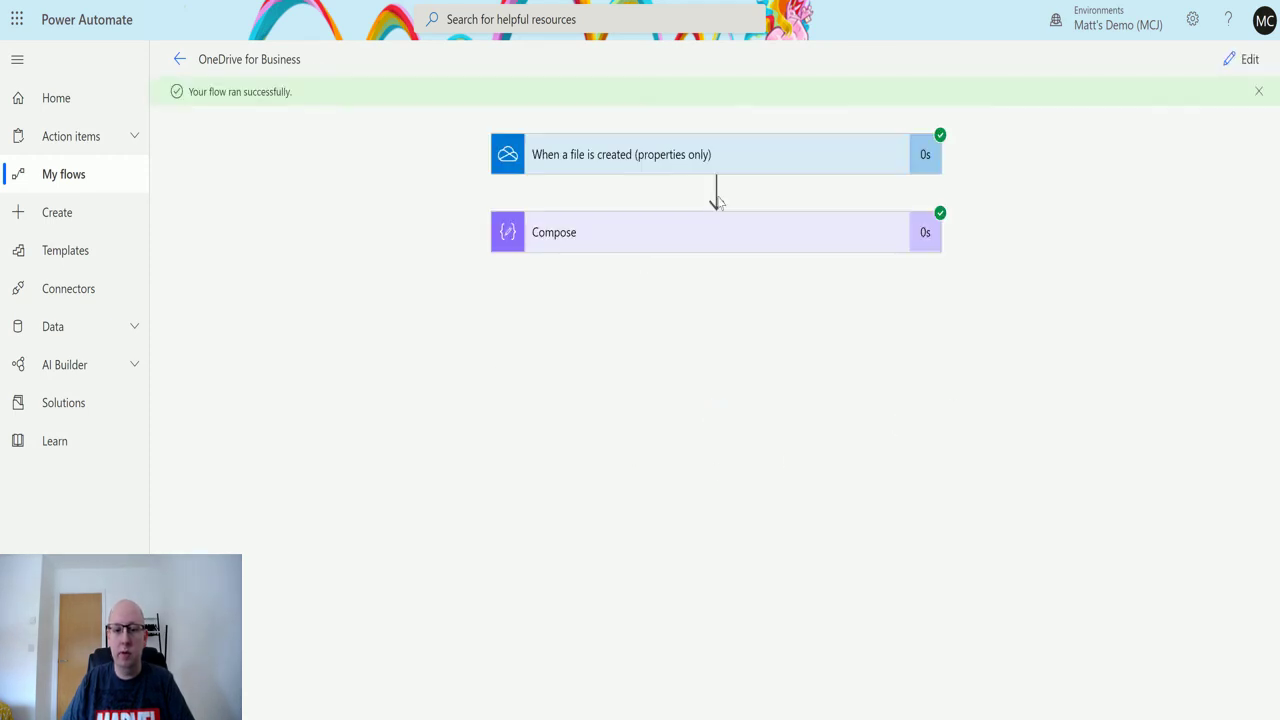
Examine the Compose action's results for this run, then switch to OneDrive and check the files in the PowerAutomate folder.
{"action": "left_click", "coordinate": [826, 236]}
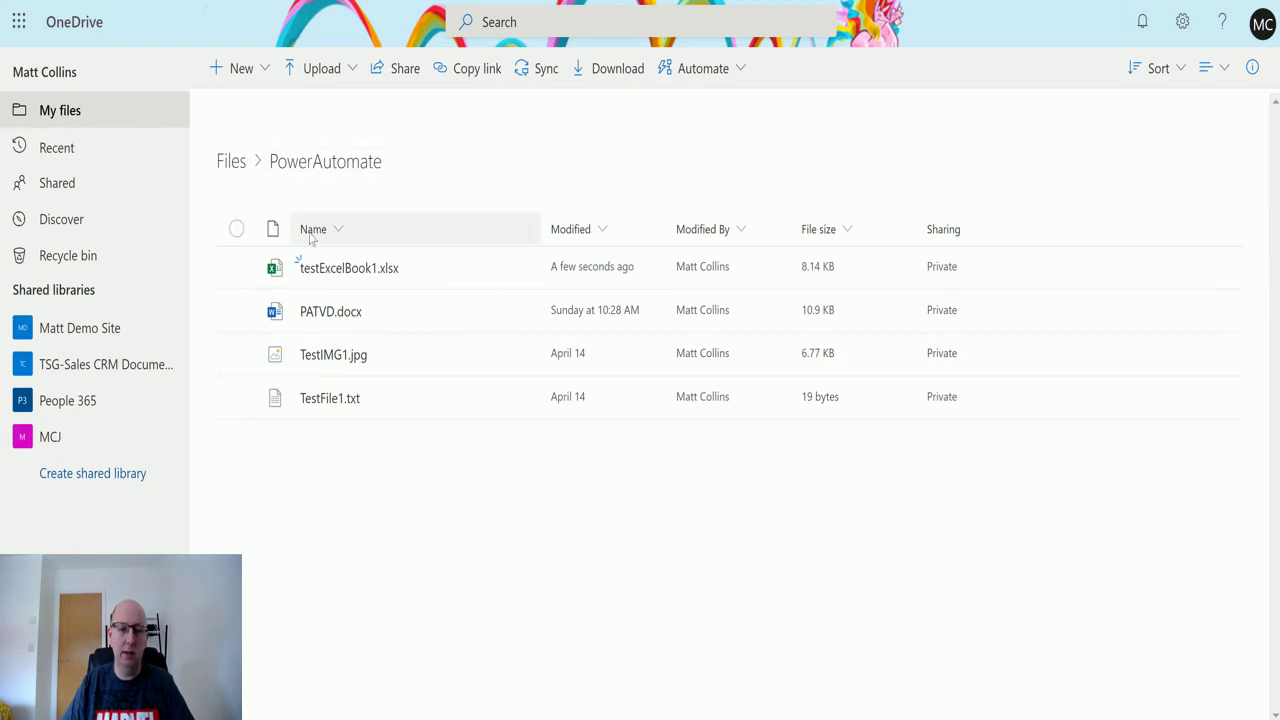
{"action": "left_click", "coordinate": [346, 230]}
{"action": "left_click", "coordinate": [340, 263]}
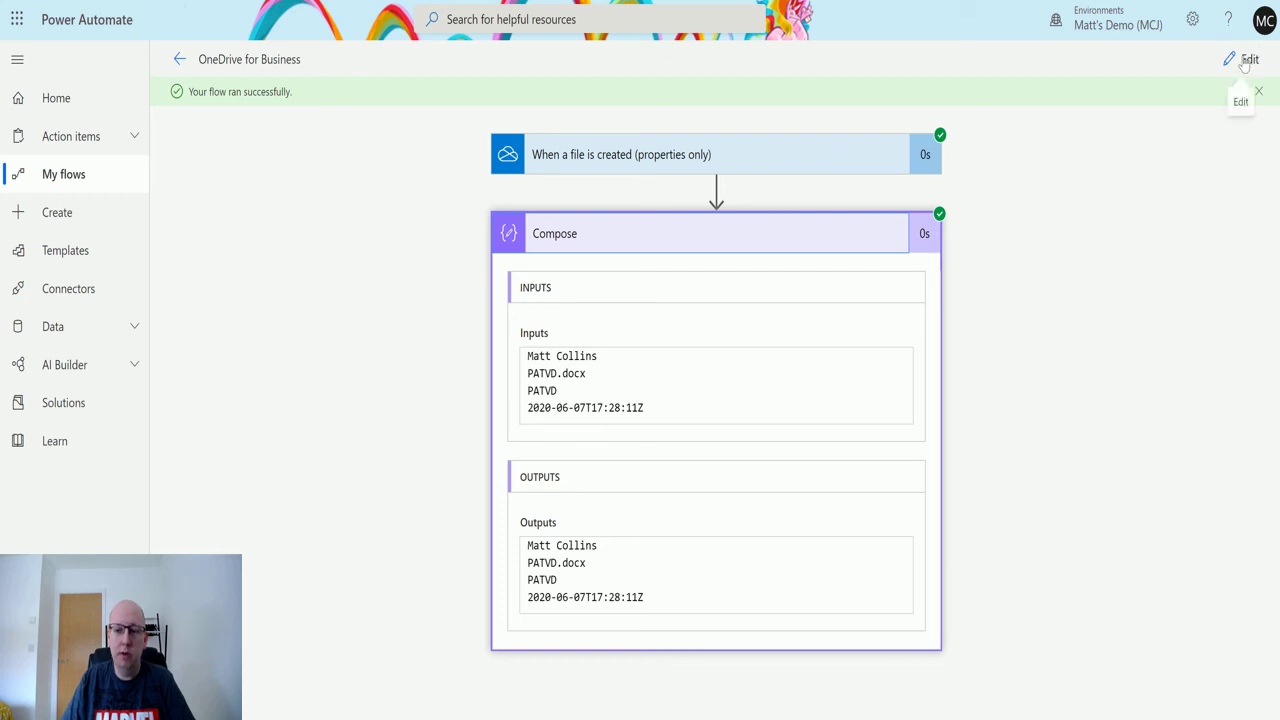
Switch back to Power Automate, reopen the flow for editing and test it with data from the previous run that succeeded 2 minutes ago.
{"action": "left_click", "coordinate": [1245, 60]}
{"action": "left_click", "coordinate": [1243, 58]}
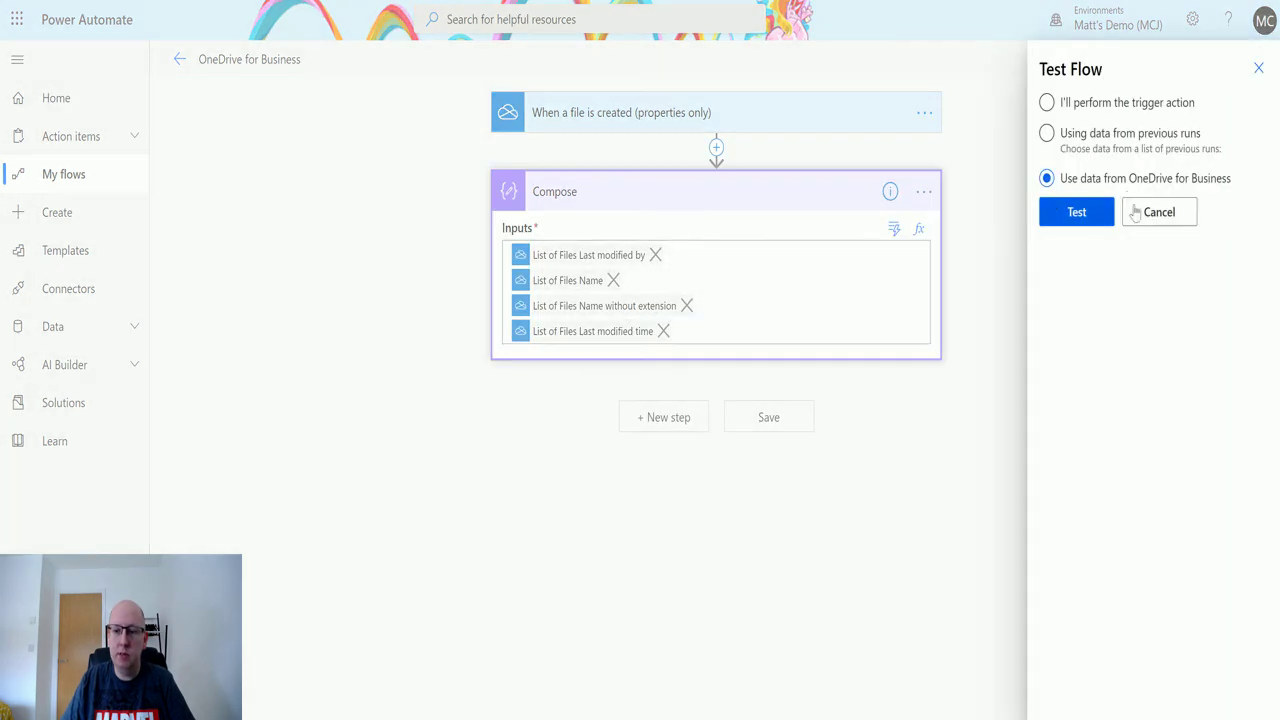
{"action": "left_click", "coordinate": [1083, 142]}
{"action": "left_click", "coordinate": [1052, 216]}
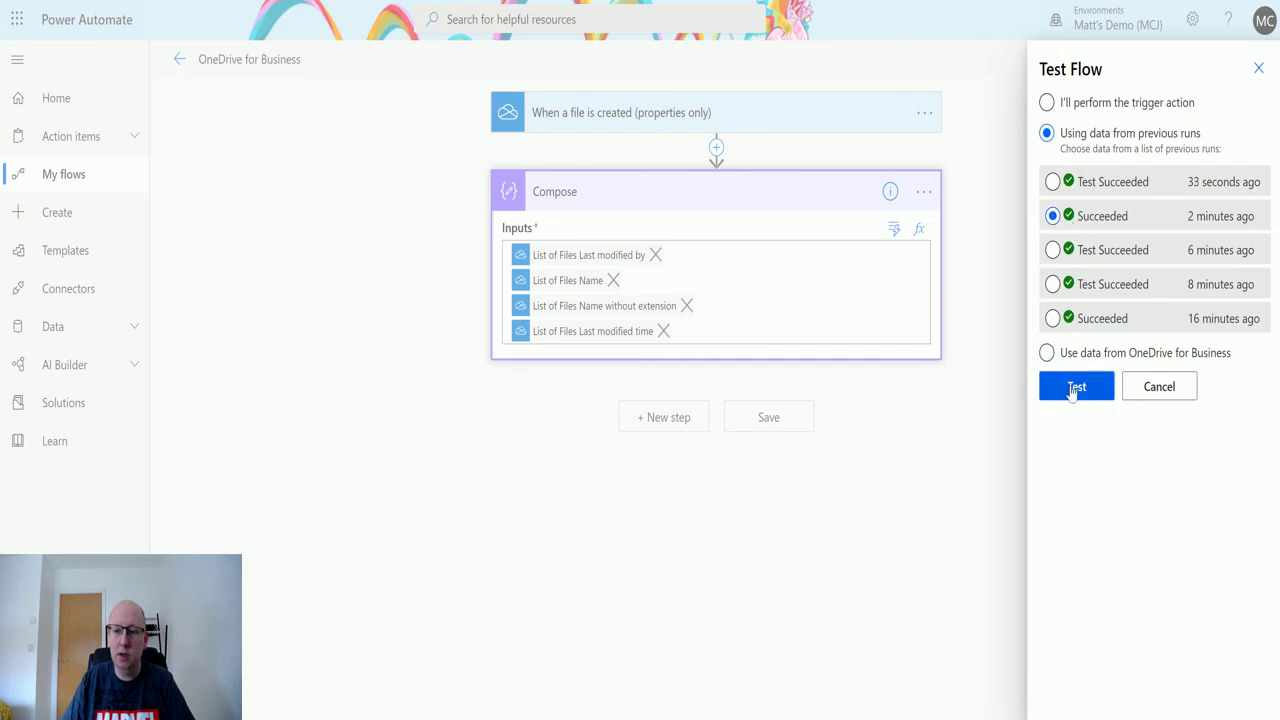
{"action": "left_click", "coordinate": [1074, 388]}
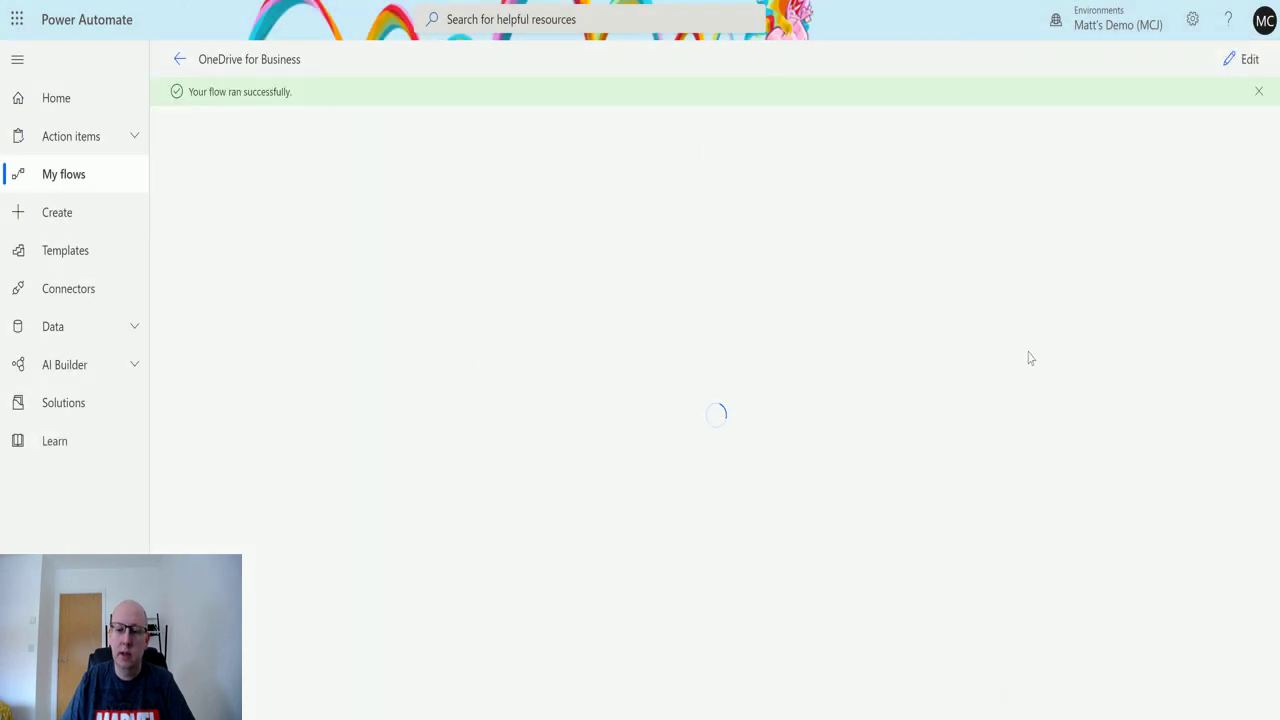
Examine the file name, name without extension and last modified time in the Compose action's inputs for the new test run.
{"action": "left_click", "coordinate": [696, 235]}
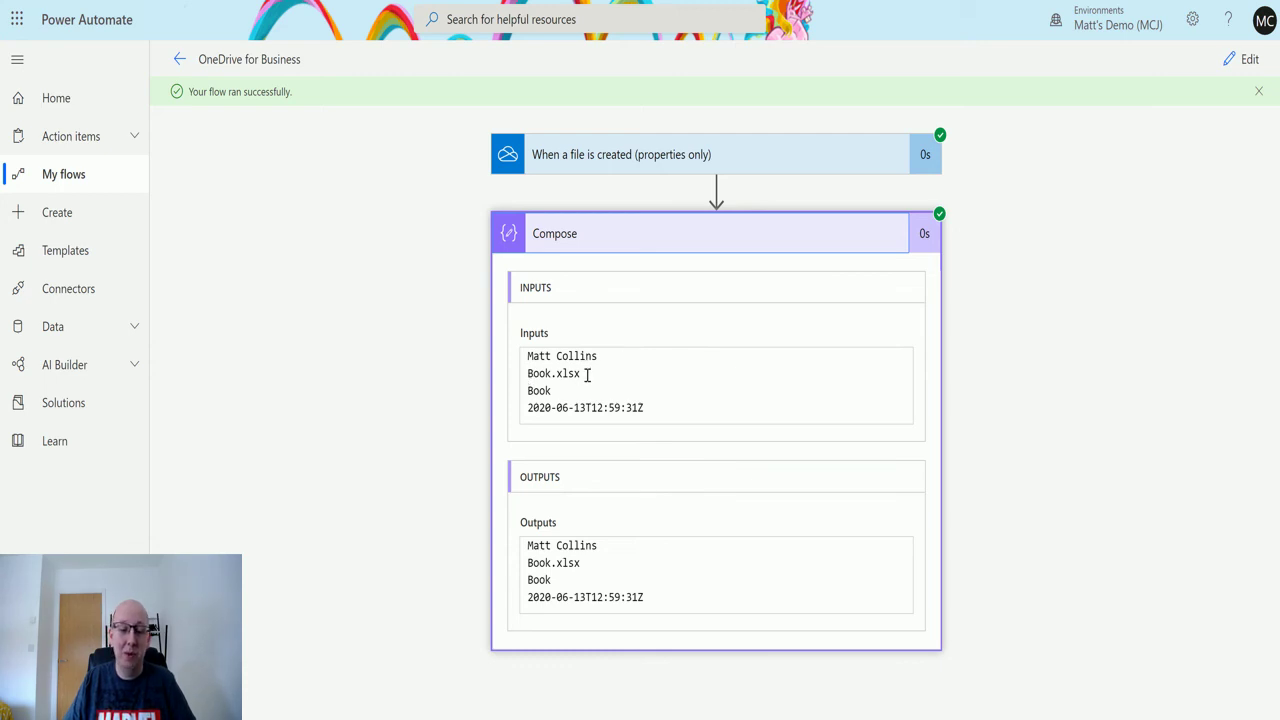
{"action": "left_click_drag", "start_coordinate": [587, 374], "coordinate": [509, 400]}
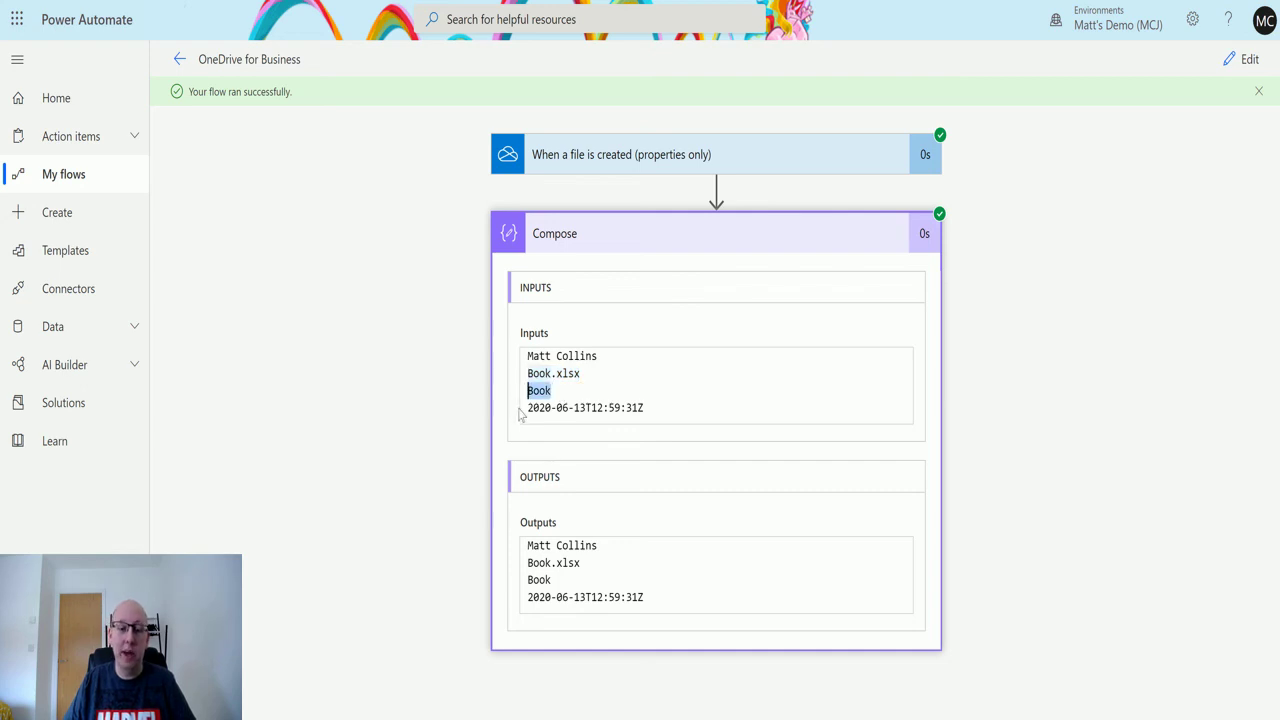
{"action": "left_click_drag", "start_coordinate": [651, 405], "coordinate": [522, 408]}
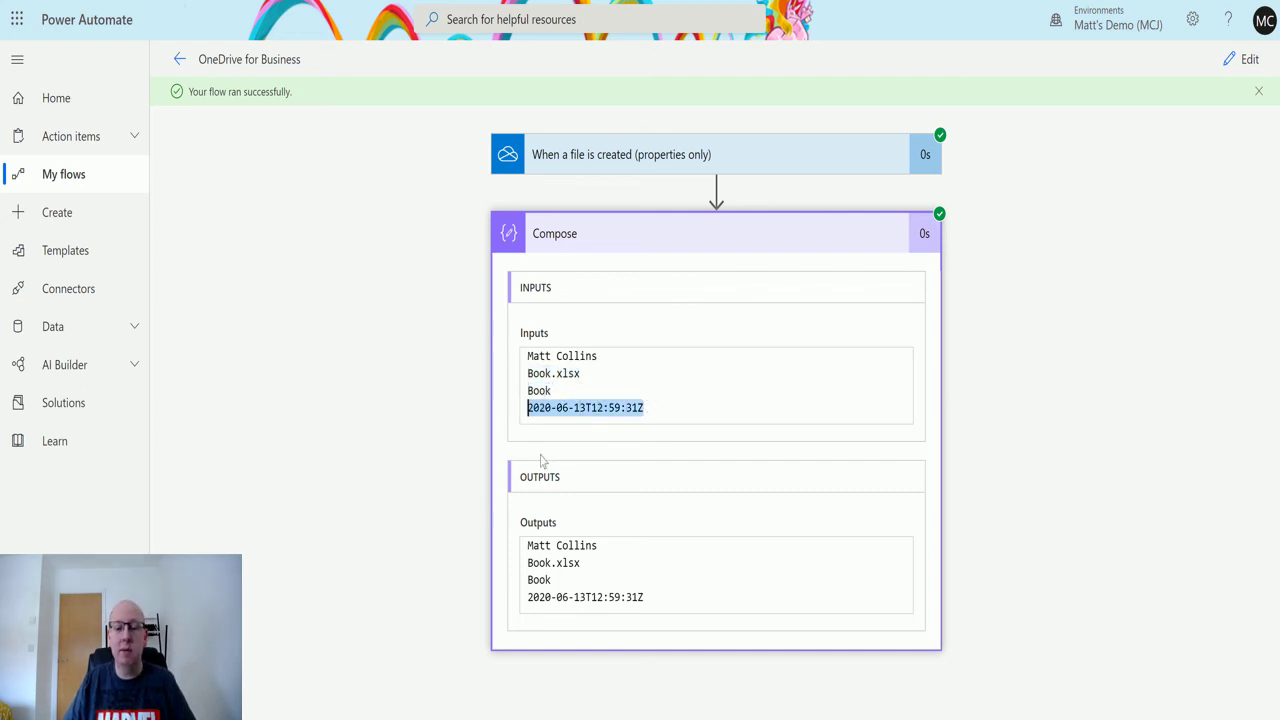